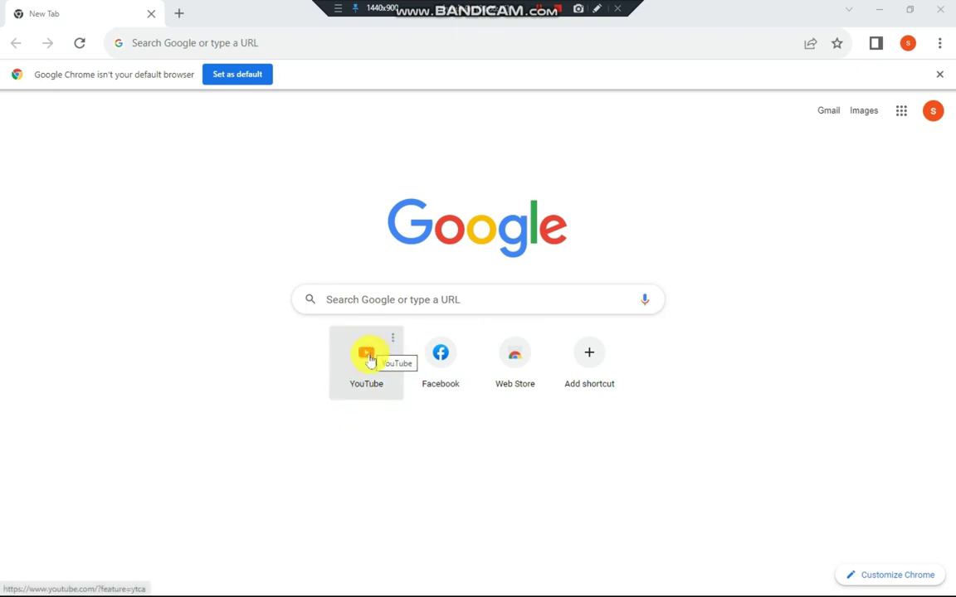
- Open YouTube and go to the channel's YouTube Studio dashboard to look over its statistics
{"action": "left_click", "coordinate": [366, 357]}
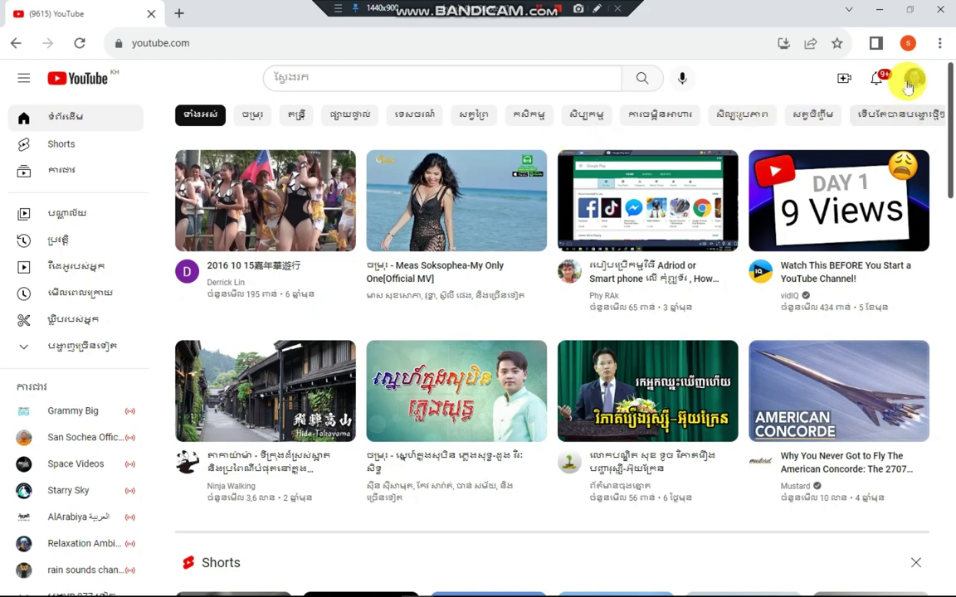
{"action": "left_click", "coordinate": [912, 79]}
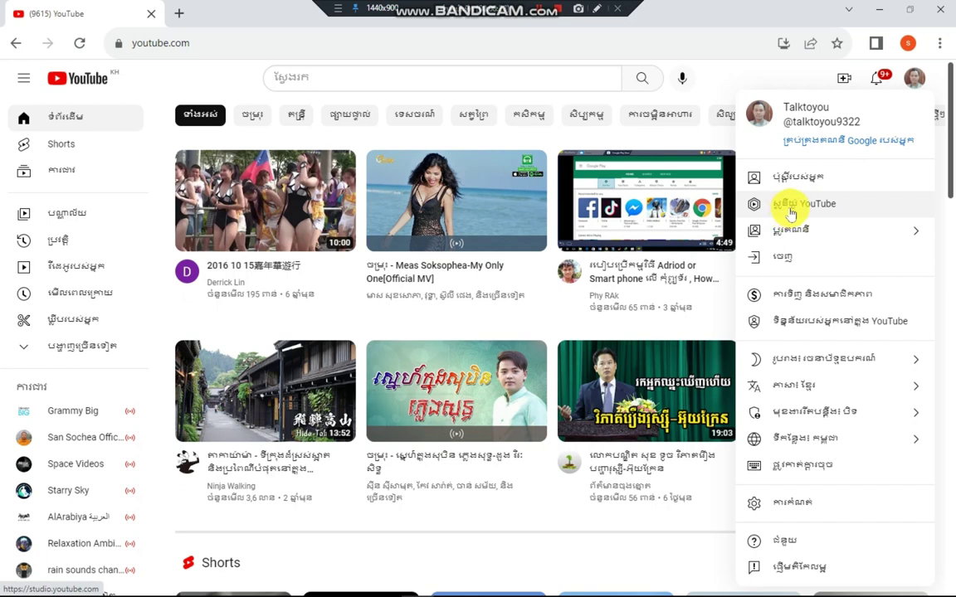
{"action": "left_click", "coordinate": [843, 209]}
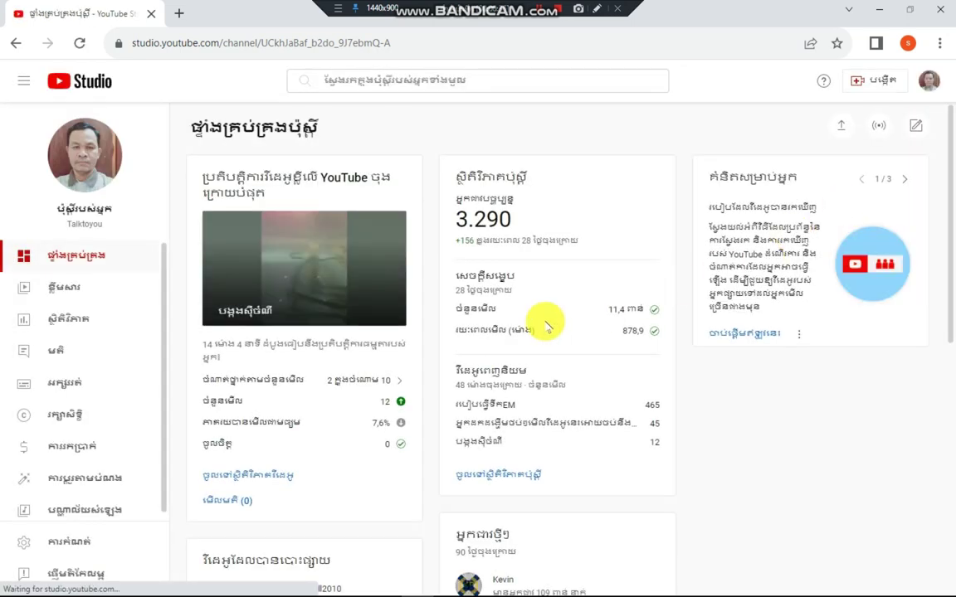
{"action": "scroll", "coordinate": [373, 313], "scroll_direction": "down", "scroll_amount": 5}
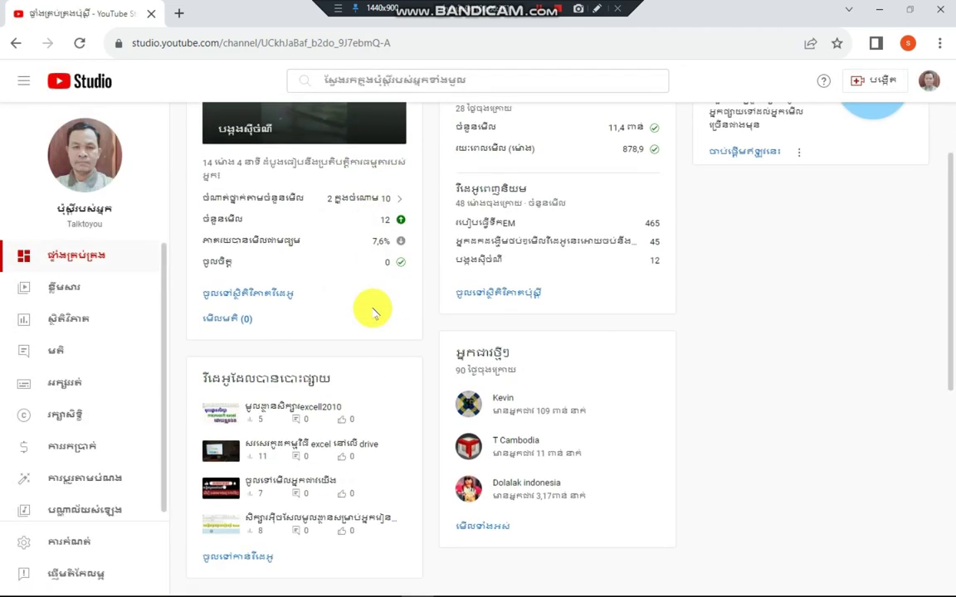
{"action": "scroll", "coordinate": [373, 313], "scroll_direction": "up", "scroll_amount": 5}
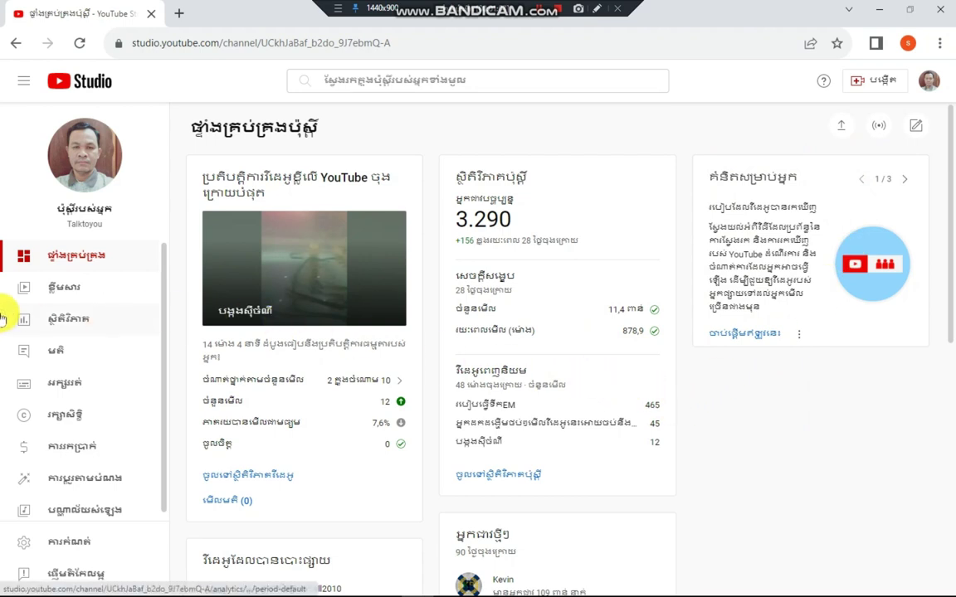
- Open the channel's content list and look through the uploaded videos for one that lacks a description
{"action": "left_click", "coordinate": [65, 289]}
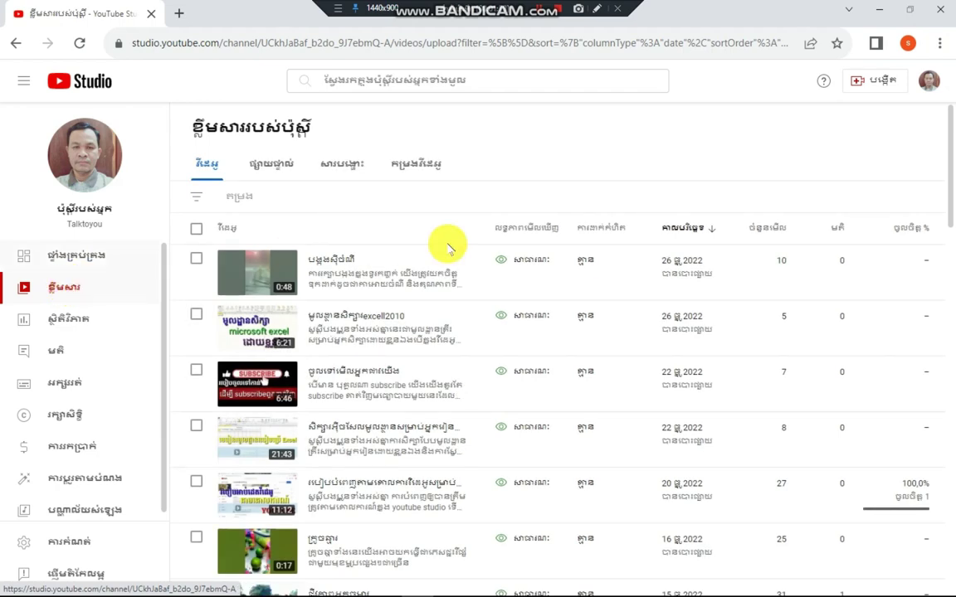
{"action": "scroll", "coordinate": [497, 246], "scroll_direction": "down", "scroll_amount": 5}
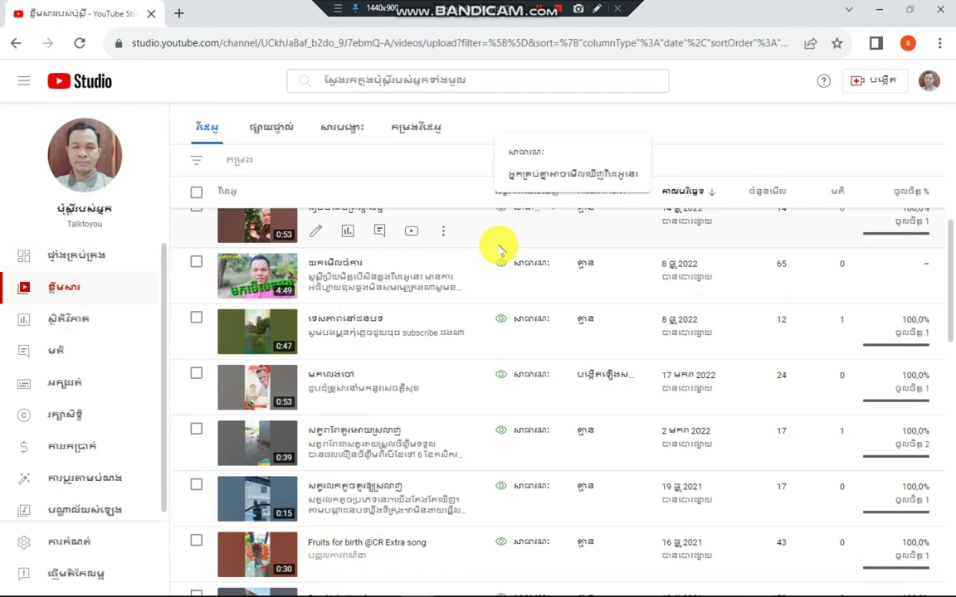
{"action": "scroll", "coordinate": [500, 248], "scroll_direction": "down", "scroll_amount": 4}
{"action": "scroll", "coordinate": [500, 249], "scroll_direction": "down", "scroll_amount": 5}
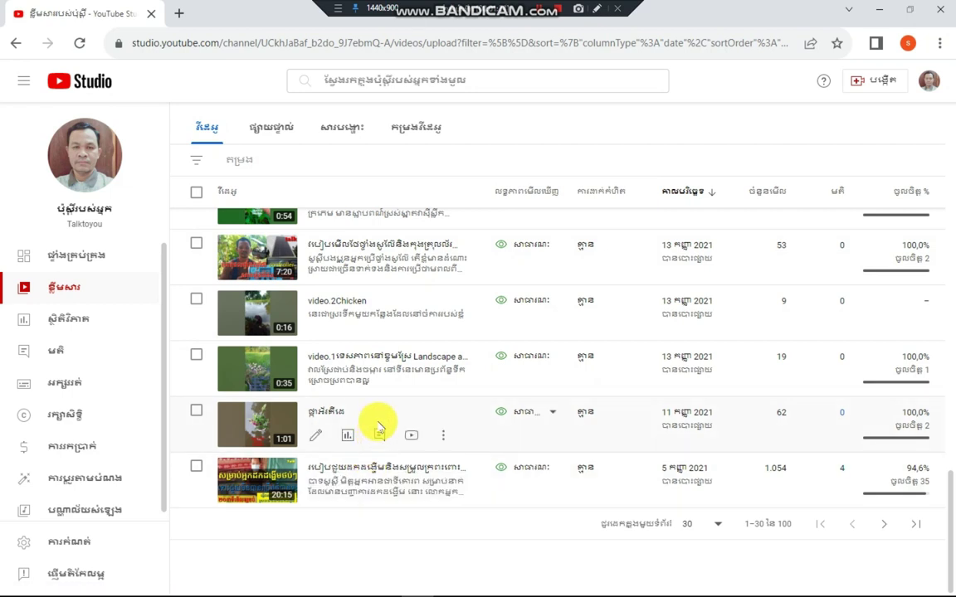
{"action": "scroll", "coordinate": [375, 423], "scroll_direction": "up", "scroll_amount": 3}
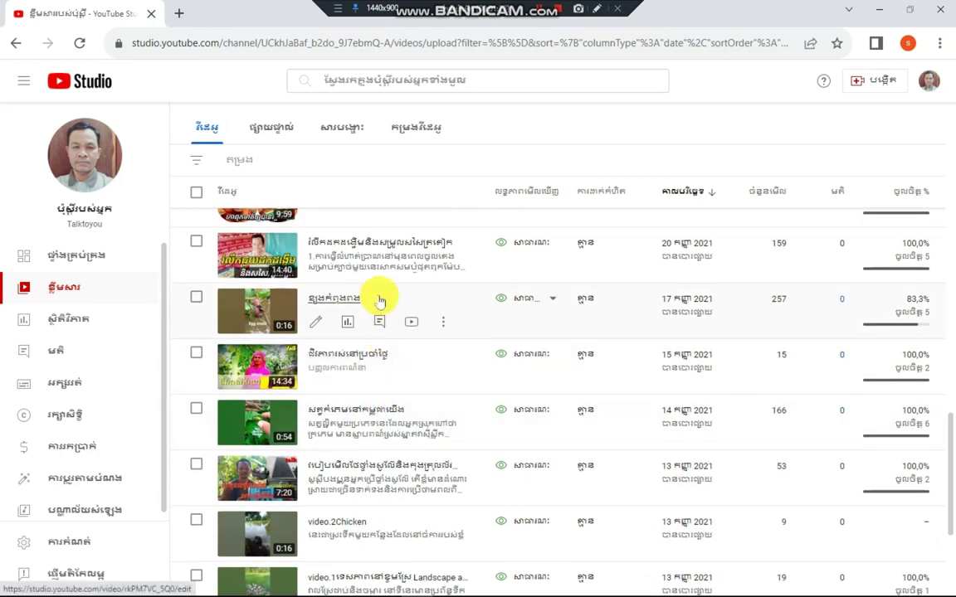
{"action": "scroll", "coordinate": [379, 269], "scroll_direction": "up", "scroll_amount": 3}
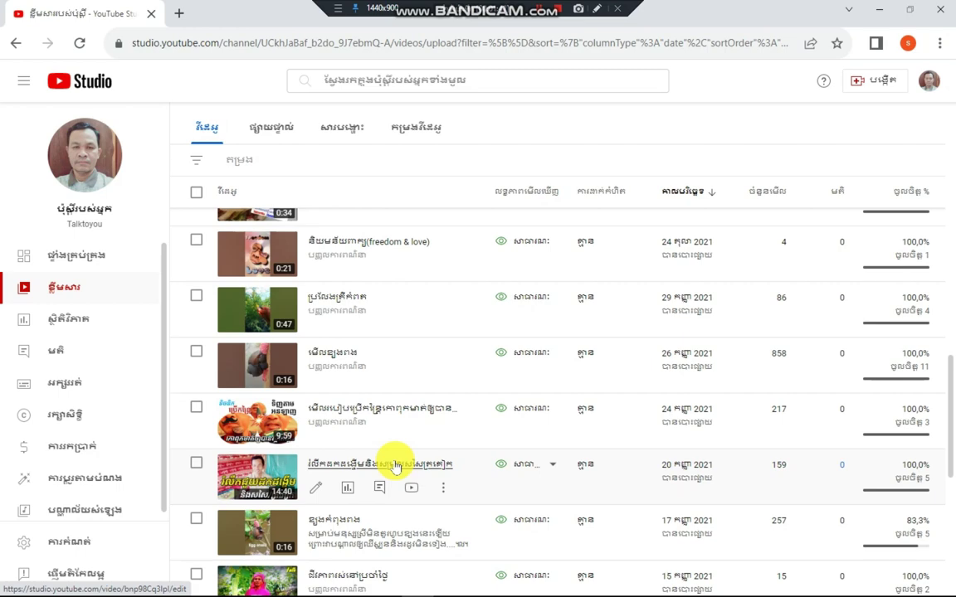
{"action": "scroll", "coordinate": [393, 464], "scroll_direction": "down", "scroll_amount": 3}
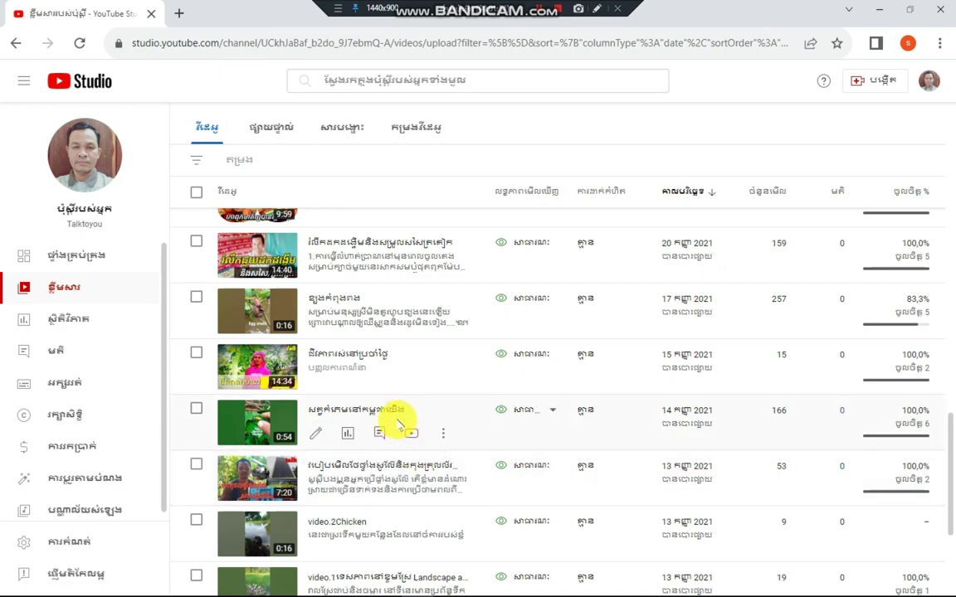
{"action": "scroll", "coordinate": [400, 425], "scroll_direction": "up", "scroll_amount": 3}
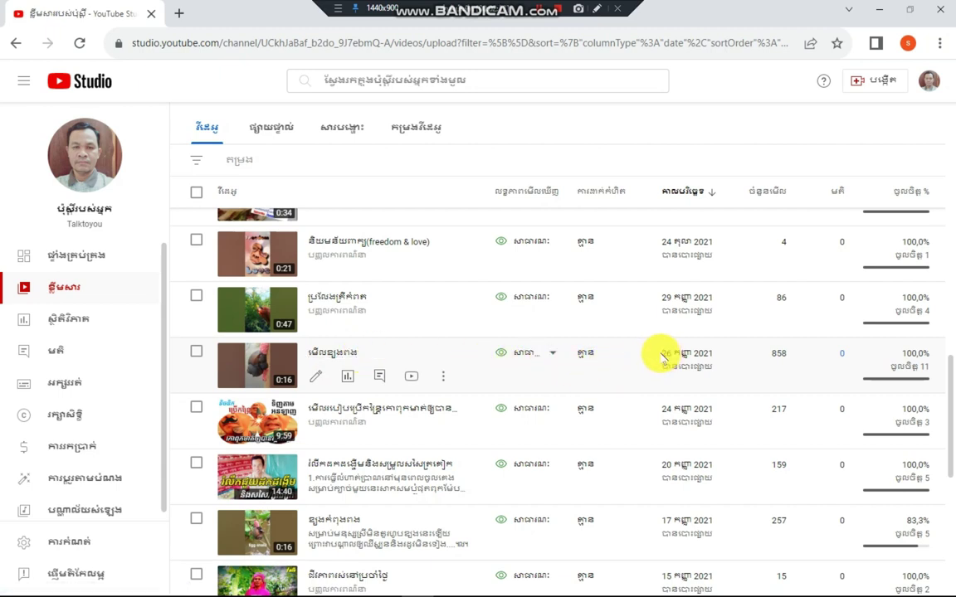
- Copy the publication date of the video "មើលខ្យងពង" from the content list
{"action": "left_click_drag", "start_coordinate": [662, 354], "coordinate": [724, 356]}
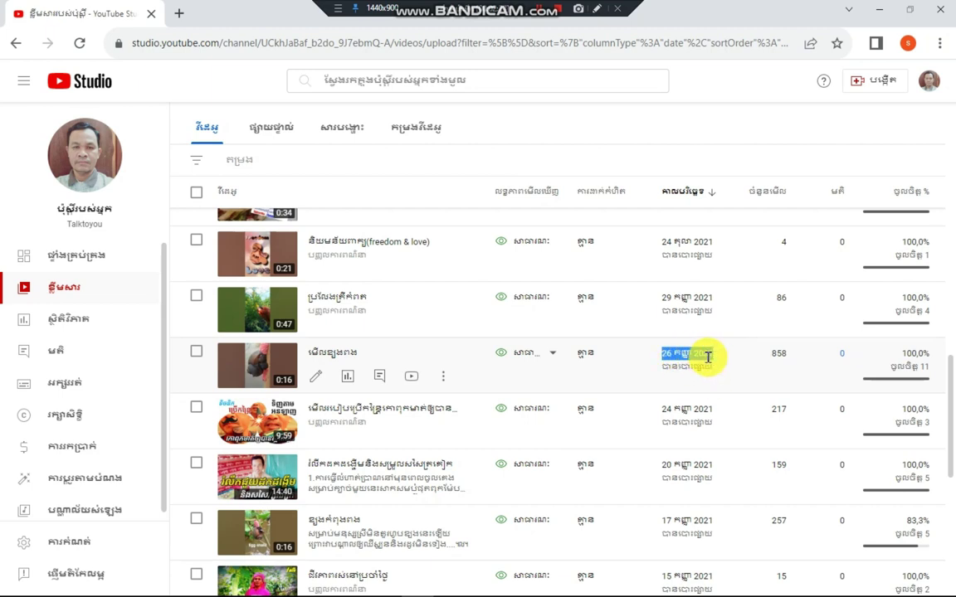
{"action": "right_click", "coordinate": [699, 355]}
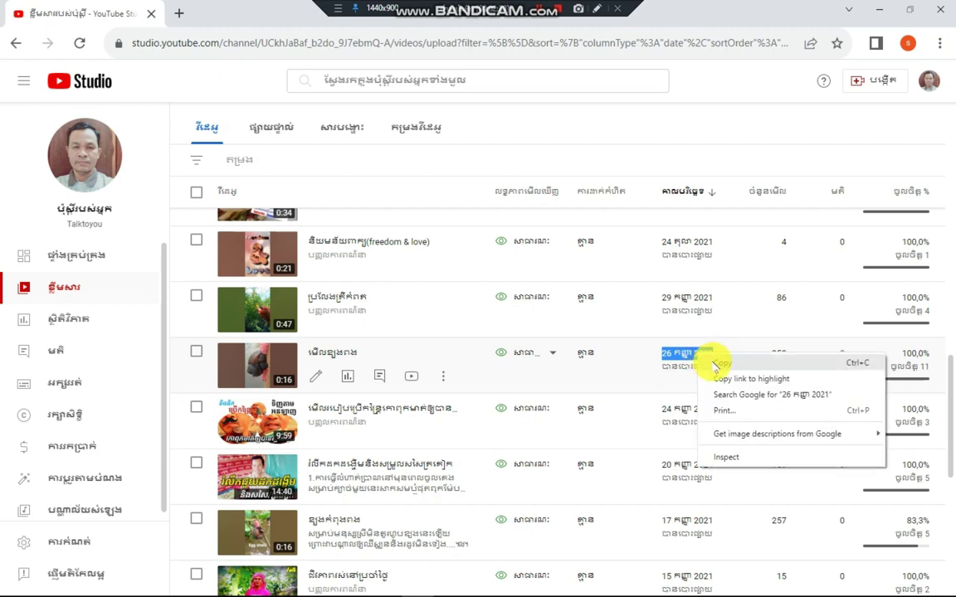
{"action": "left_click", "coordinate": [705, 362]}
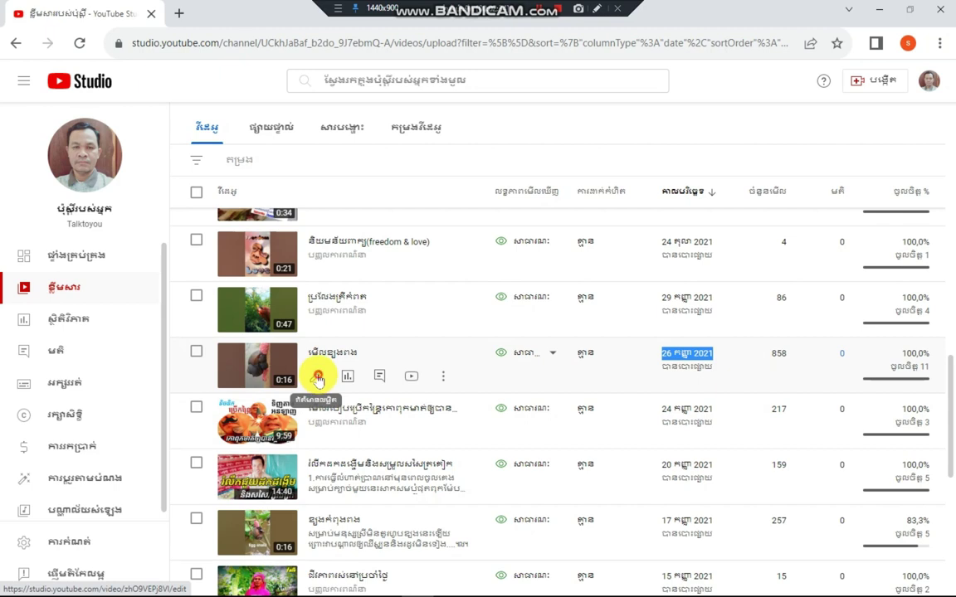
- Open the details of the video "មើលខ្យងពង" and enter "ខ្យងពងក្រហមនេះវាចូលចិត្តស៊ីស្រូវ" as its description
{"action": "left_click", "coordinate": [317, 379]}
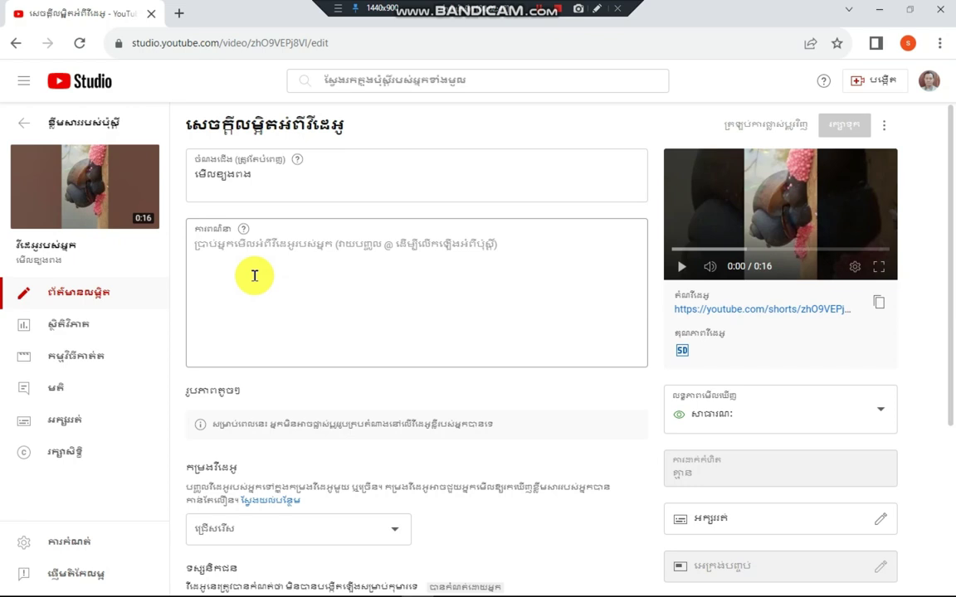
{"action": "left_click", "coordinate": [200, 248]}
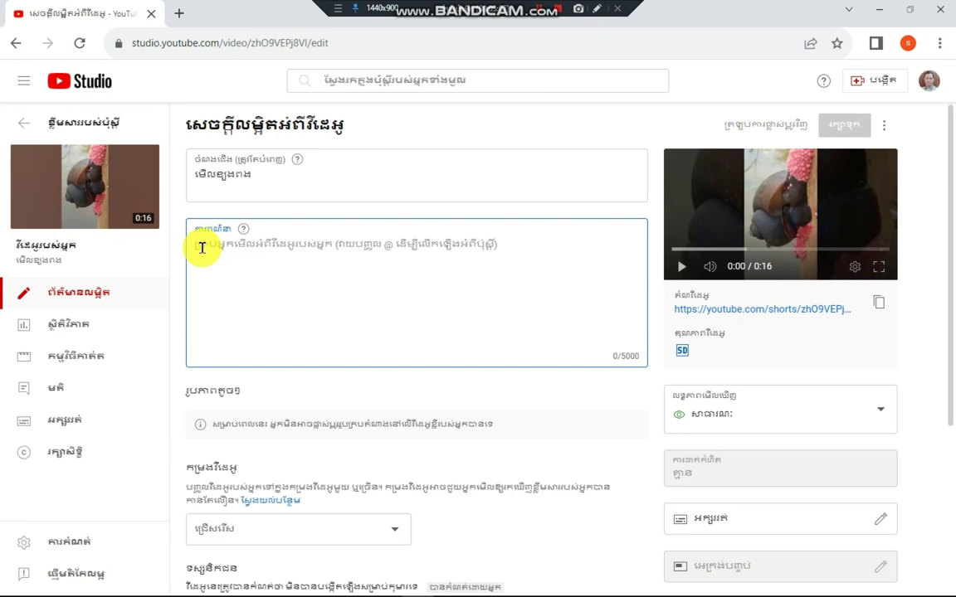
{"action": "type", "text": "ស"}
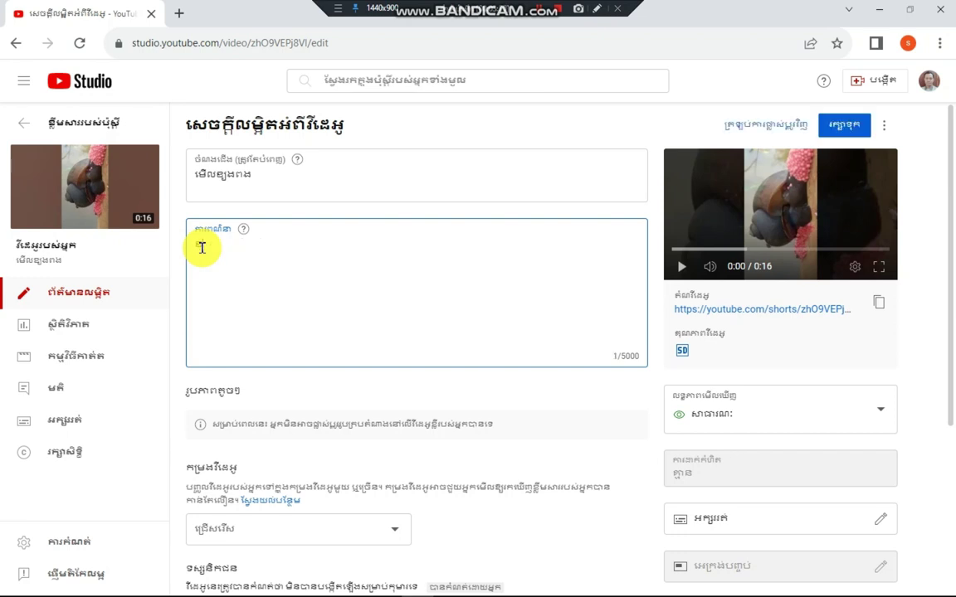
{"action": "type", "text": "ួស"}
{"action": "type", "text": "្"}
{"action": "type", "text": "ត"}
{"action": "type", "text": "ី"}
{"action": "type", "text": "ក្រ"}
{"action": "type", "text": "ហ"}
{"action": "type", "text": "ម"}
{"action": "type", "text": "ន"}
{"action": "type", "text": "េះ"}
{"action": "type", "text": "៖"}
{"action": "type", "text": "ៗ"}
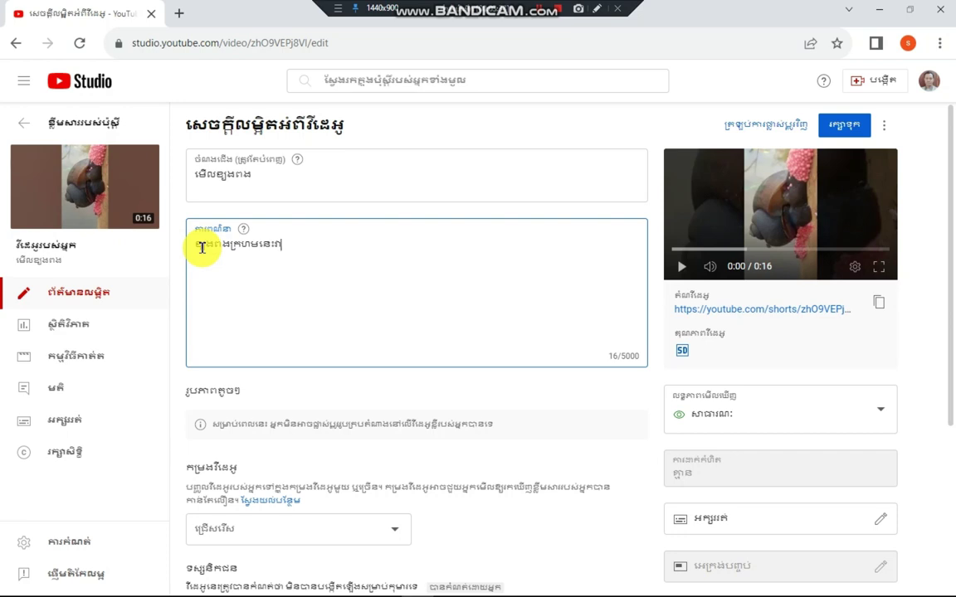
{"action": "type", "text": "ថ"}
{"action": "type", "text": "ល"}
{"action": "type", "text": "ថ"}
{"action": "type", "text": "ត្ត"}
{"action": "type", "text": "ស"}
{"action": "type", "text": "្"}
{"action": "type", "text": "រ"}
{"action": "key", "text": "BackSpace"}
{"action": "type", "text": "ស្រូវ"}
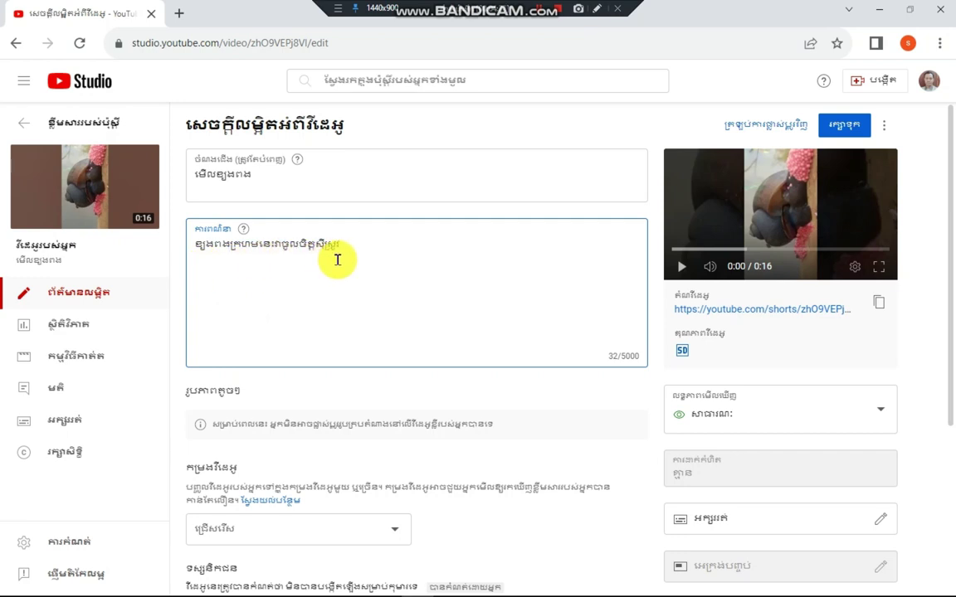
- Append "សូមអរគុណរាលការទសនា" to the video's description and save the changes
{"action": "type", "text": "ា"}
{"action": "type", "text": "ស"}
{"action": "type", "text": "្"}
{"action": "type", "text": "ម"}
{"action": "type", "text": "អះ"}
{"action": "type", "text": "គ"}
{"action": "type", "text": "ុណ"}
{"action": "type", "text": "។"}
{"action": "type", "text": "ល"}
{"action": "type", "text": "ការ"}
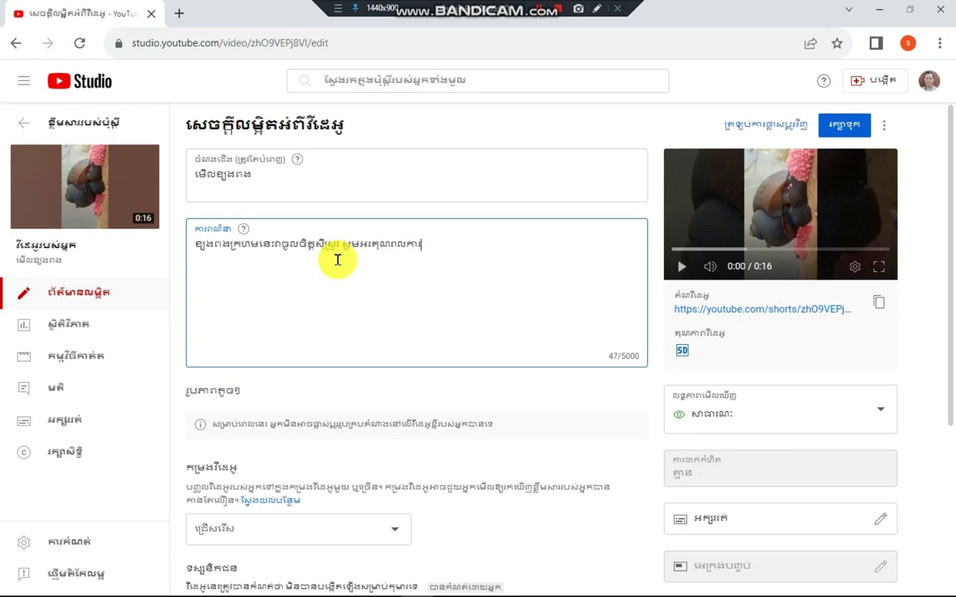
{"action": "type", "text": "ទ"}
{"action": "type", "text": "ស្ស"}
{"action": "type", "text": "នា"}
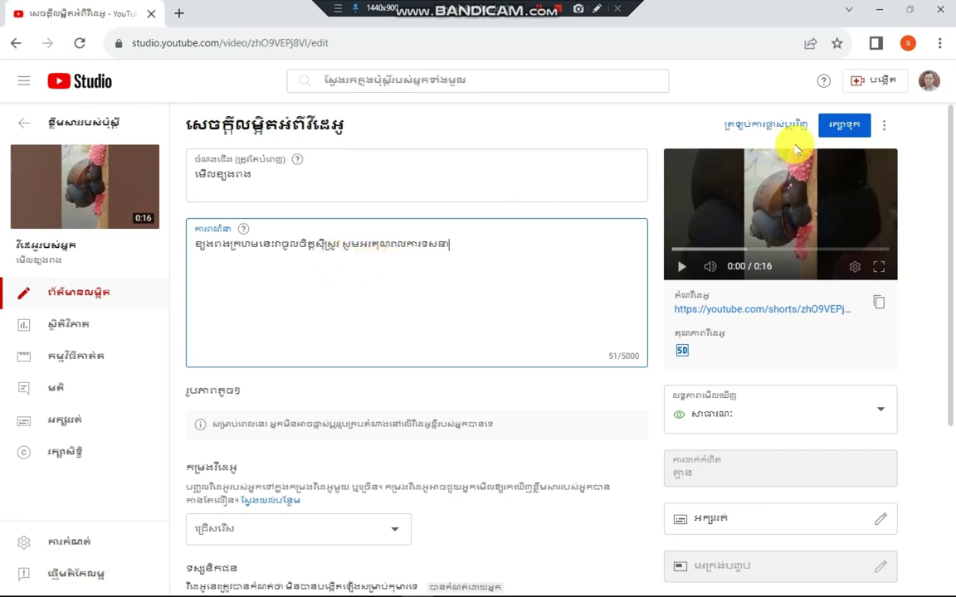
{"action": "left_click", "coordinate": [842, 126]}
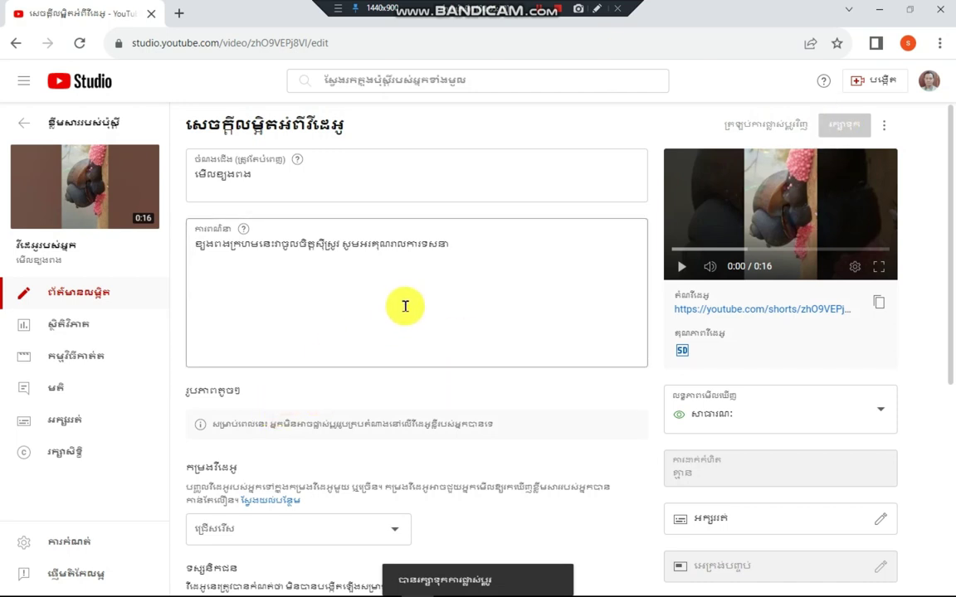
- Assign the video to the playlist "ទេសចរណ៍មើលកម្សាន្ត"
{"action": "scroll", "coordinate": [405, 306], "scroll_direction": "down", "scroll_amount": 3}
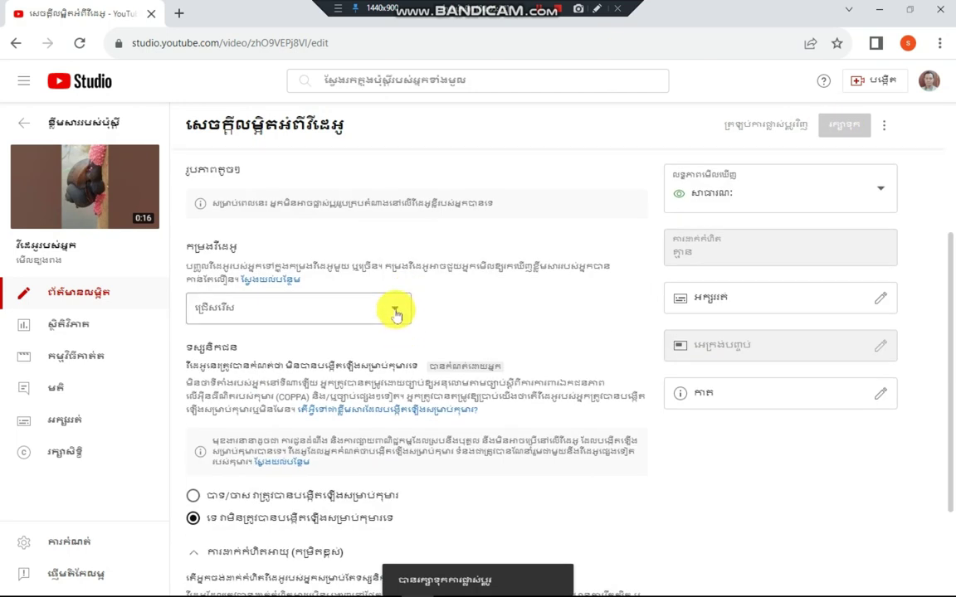
{"action": "left_click", "coordinate": [397, 308]}
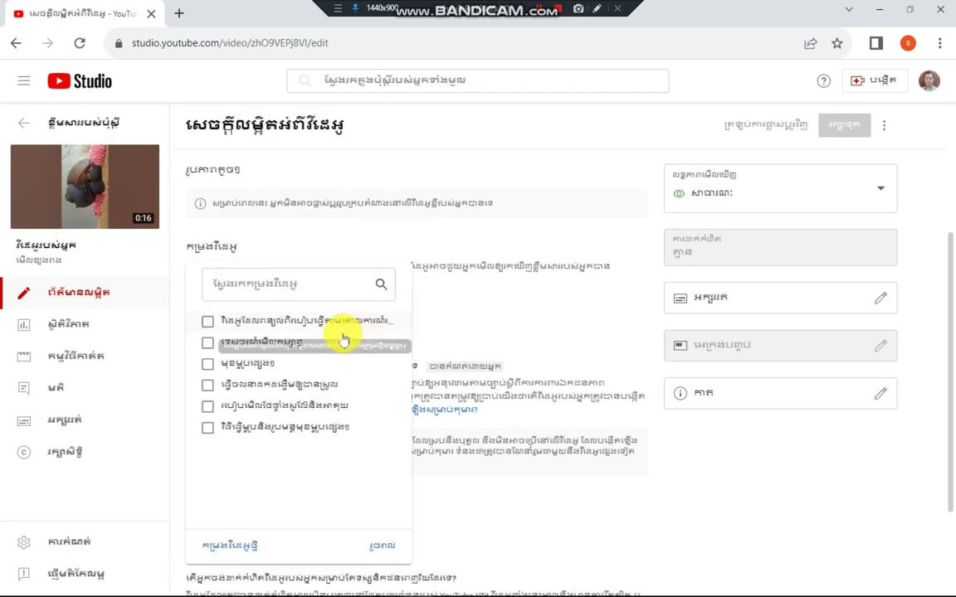
{"action": "left_click", "coordinate": [207, 344]}
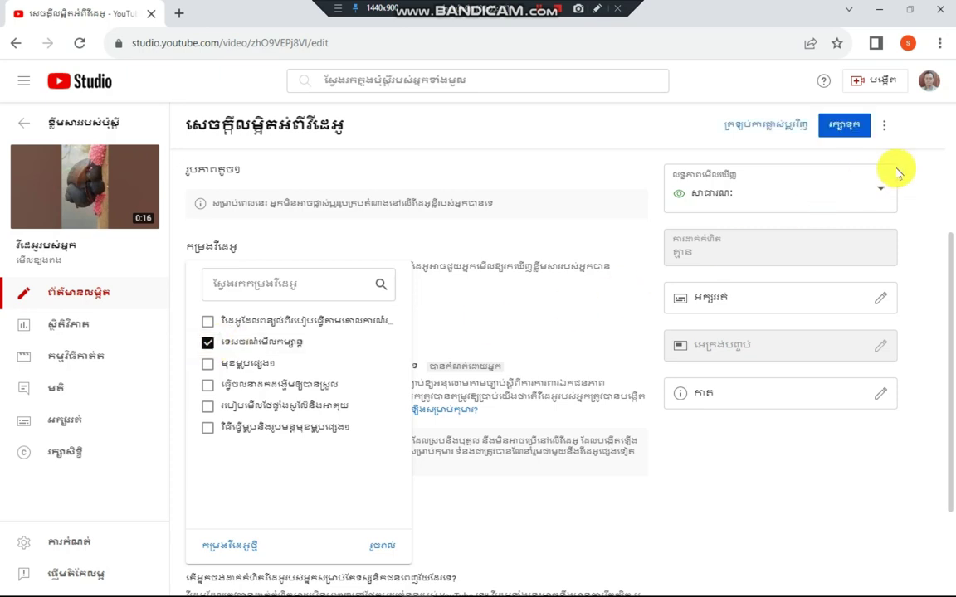
{"action": "left_click", "coordinate": [829, 123]}
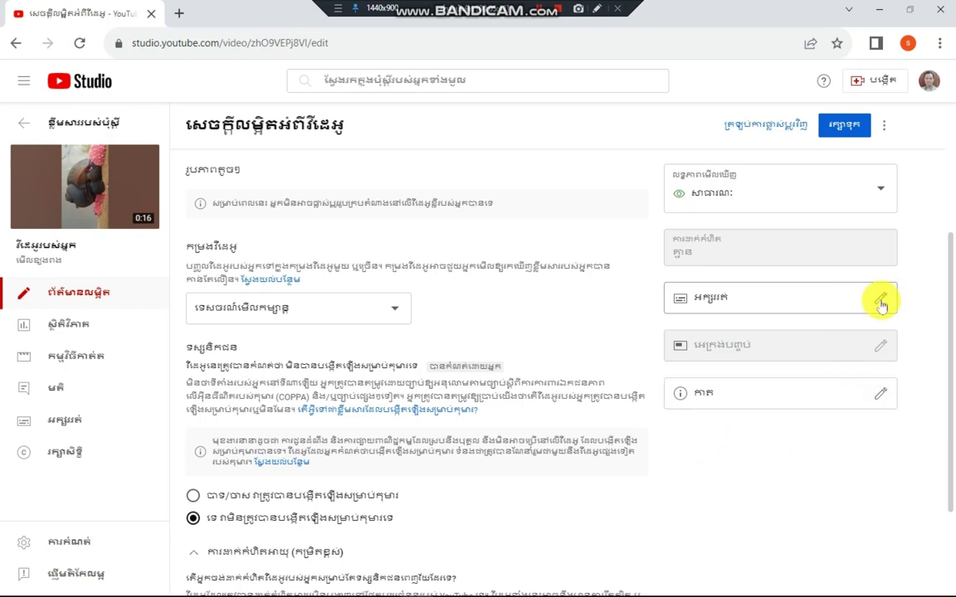
{"action": "left_click", "coordinate": [881, 395]}
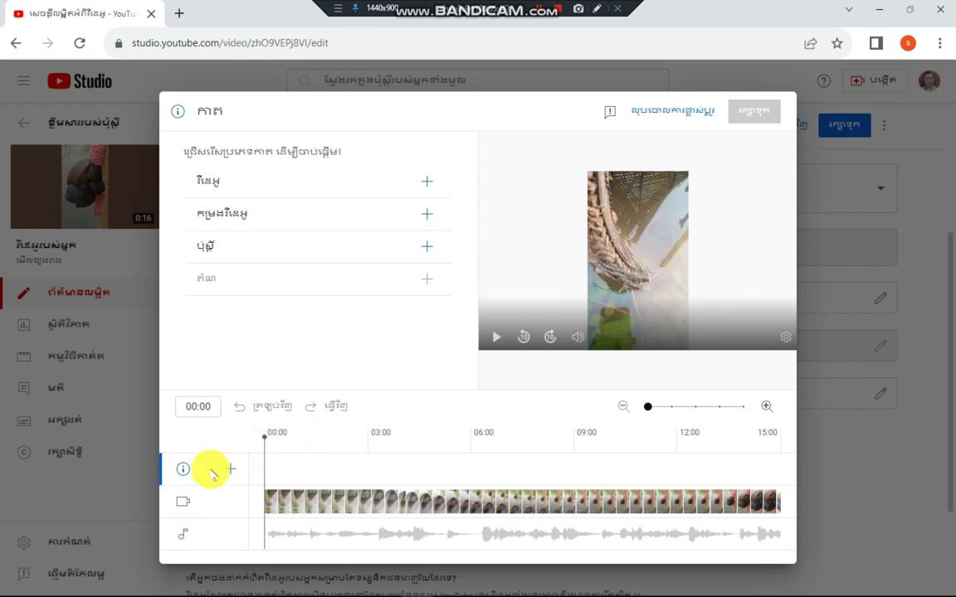
{"action": "left_click", "coordinate": [228, 183]}
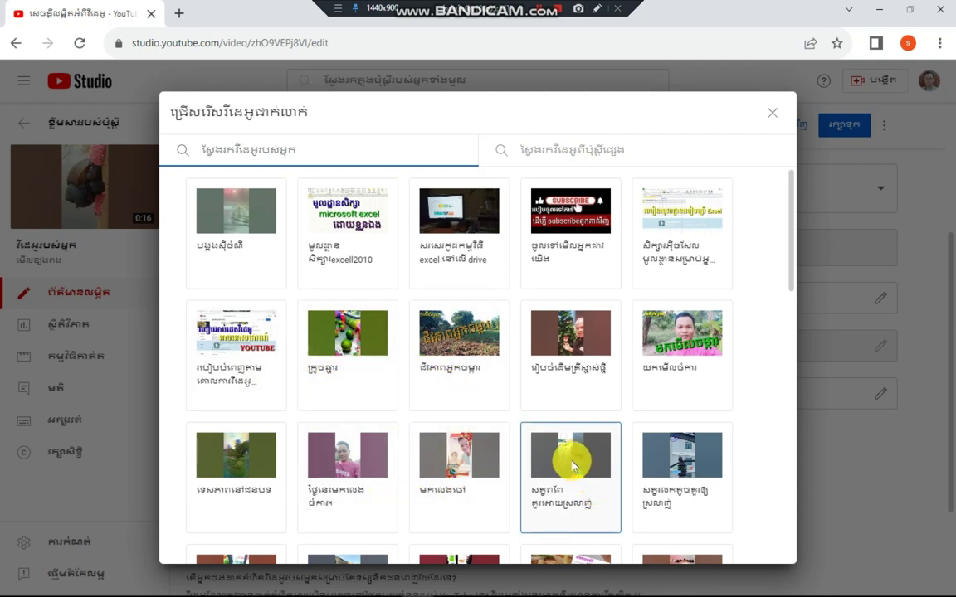
{"action": "scroll", "coordinate": [571, 467], "scroll_direction": "down", "scroll_amount": 3}
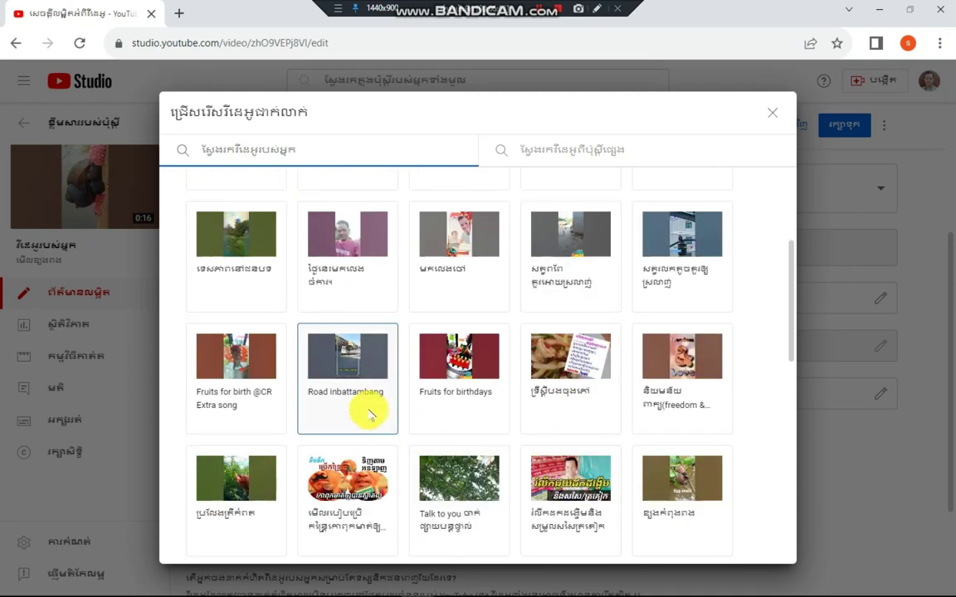
{"action": "left_click", "coordinate": [239, 372]}
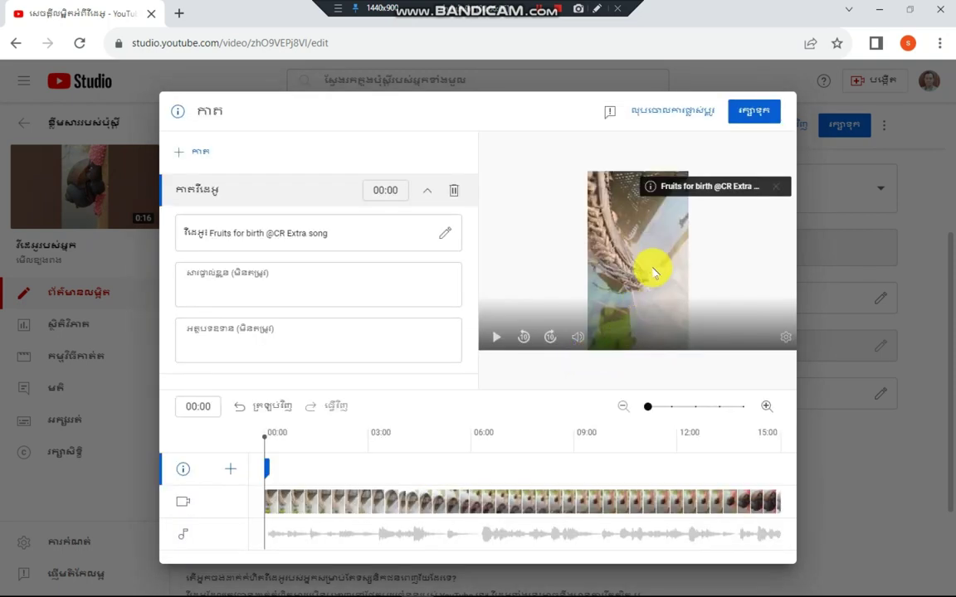
- Move the card's start time to 14:05 on the timeline and save the card
{"action": "left_click", "coordinate": [265, 465]}
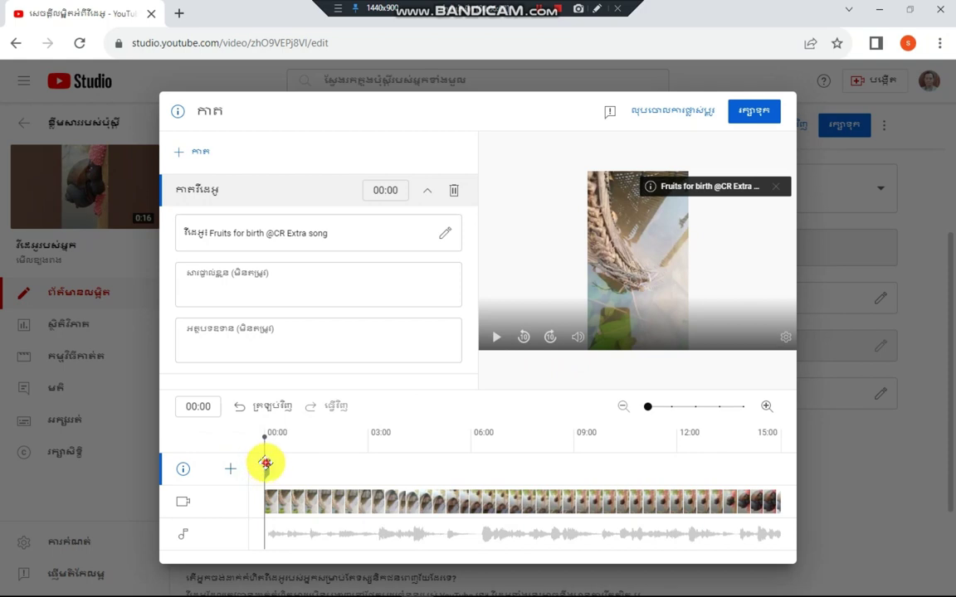
{"action": "left_click_drag", "start_coordinate": [265, 464], "coordinate": [755, 464]}
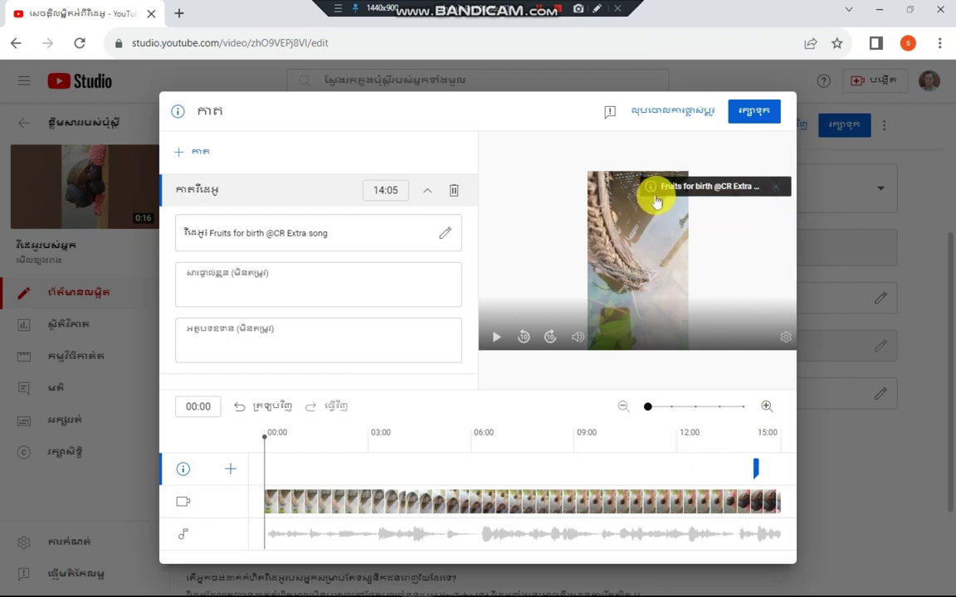
{"action": "left_click", "coordinate": [749, 114]}
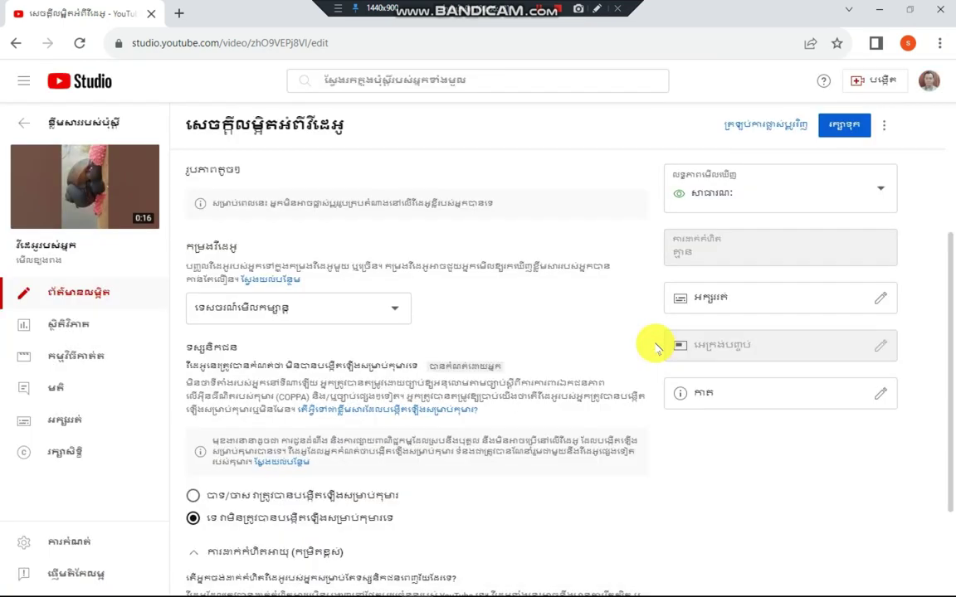
{"action": "scroll", "coordinate": [459, 491], "scroll_direction": "down", "scroll_amount": 2}
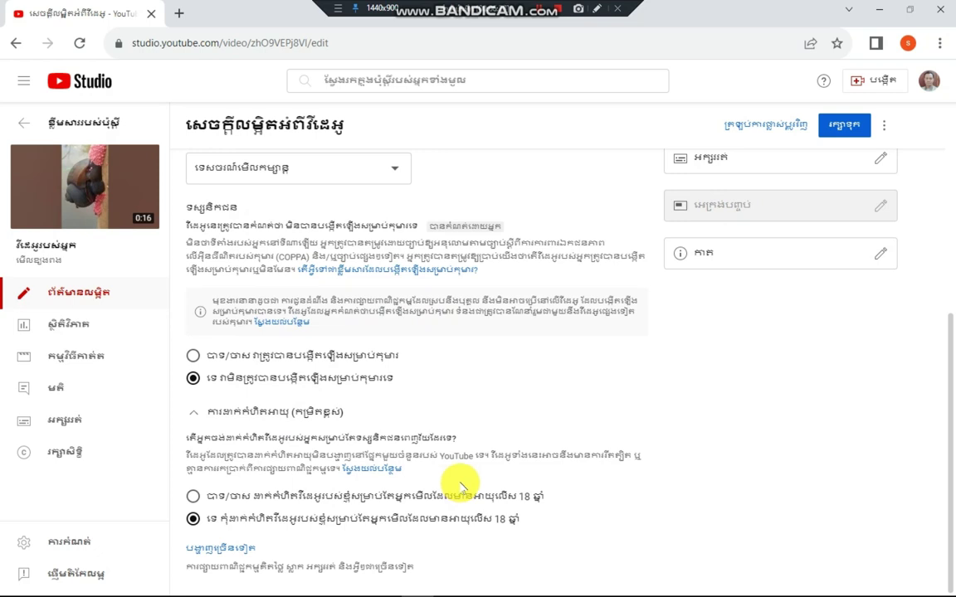
- Expand the additional video settings and set the caption certification to the FCC and/or U.S. Congress captioning exemption
{"action": "left_click", "coordinate": [202, 547]}
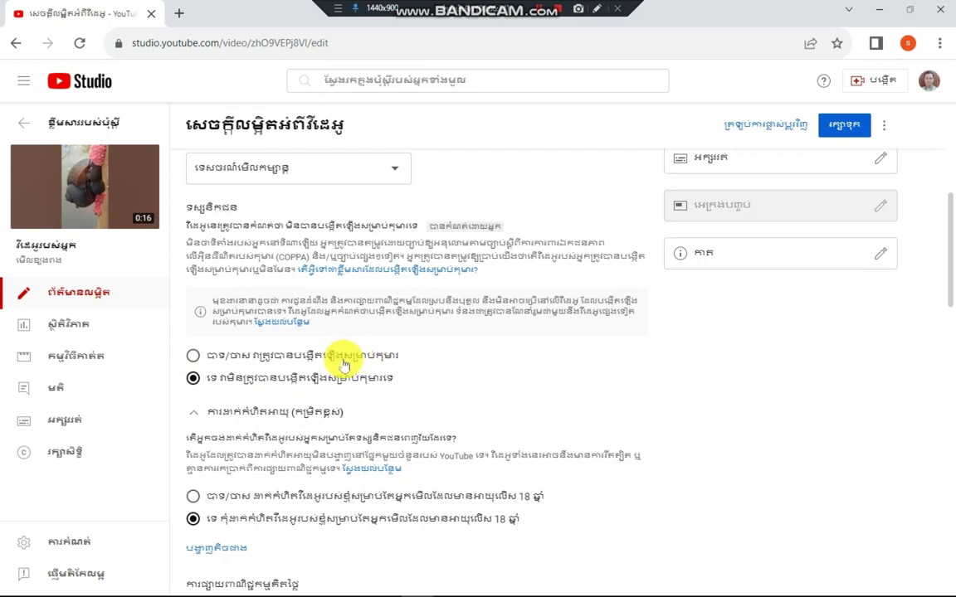
{"action": "scroll", "coordinate": [257, 448], "scroll_direction": "down", "scroll_amount": 7}
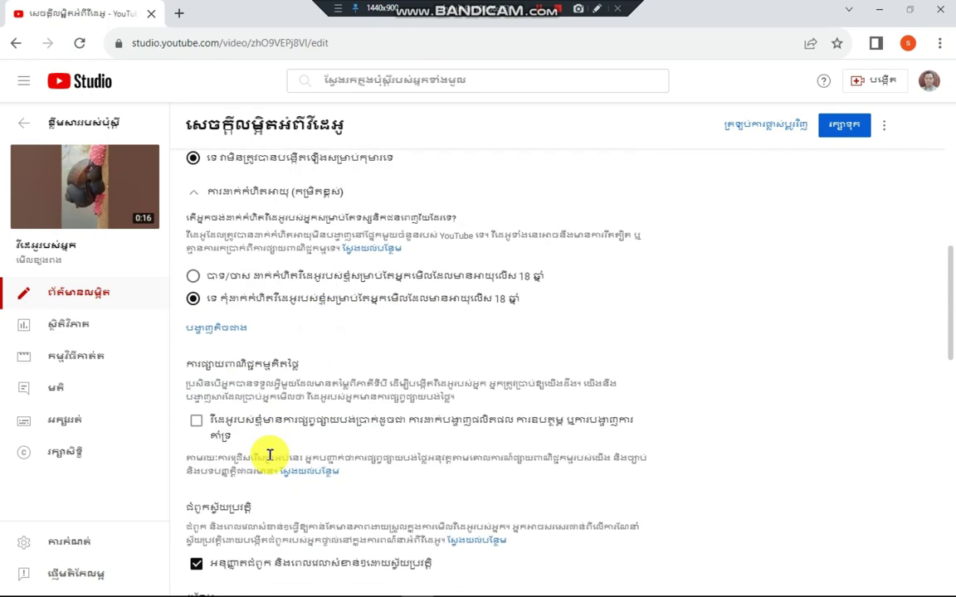
{"action": "scroll", "coordinate": [268, 455], "scroll_direction": "up", "scroll_amount": 2}
{"action": "scroll", "coordinate": [258, 447], "scroll_direction": "up", "scroll_amount": 1}
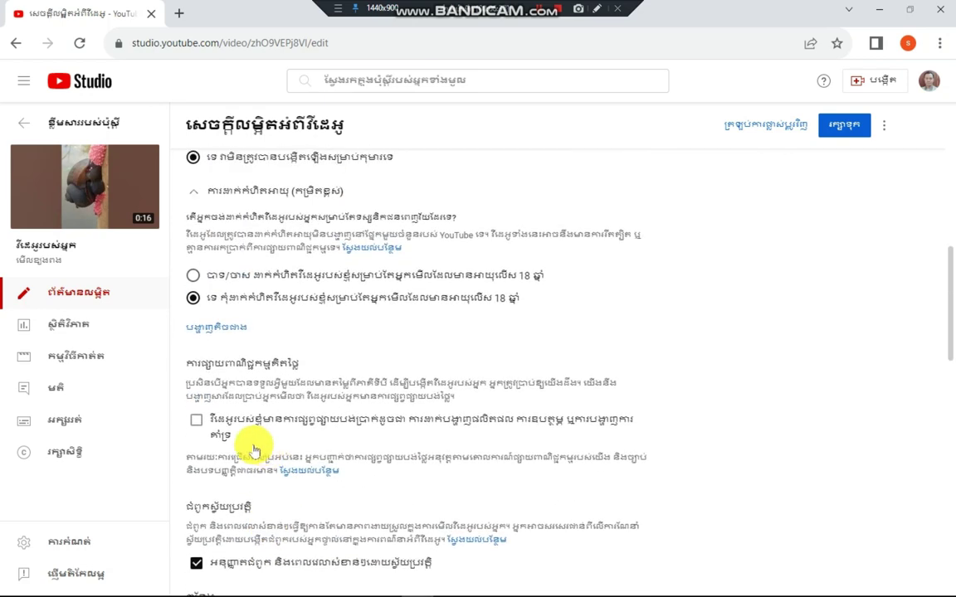
{"action": "scroll", "coordinate": [253, 446], "scroll_direction": "down", "scroll_amount": 3}
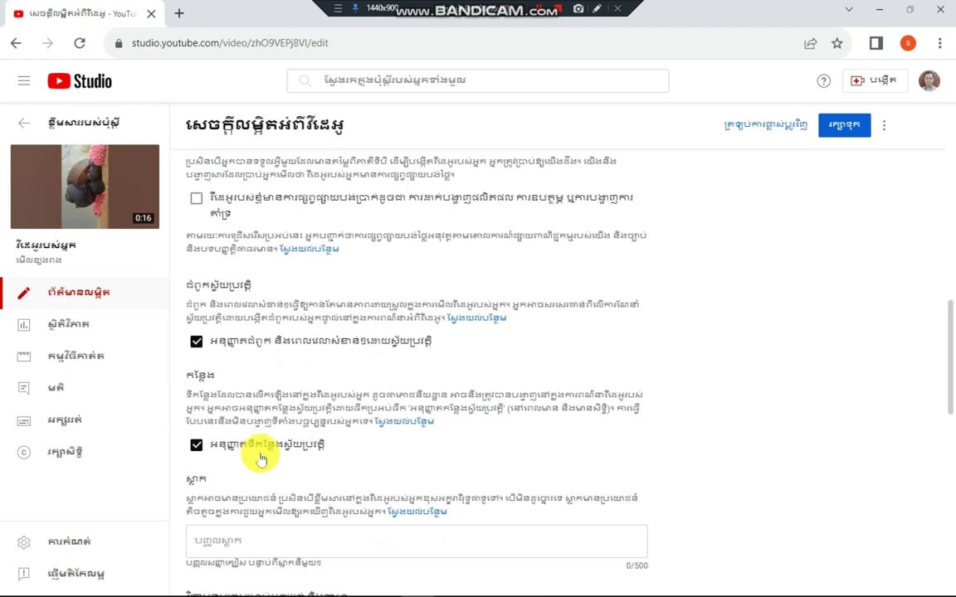
{"action": "scroll", "coordinate": [256, 455], "scroll_direction": "down", "scroll_amount": 3}
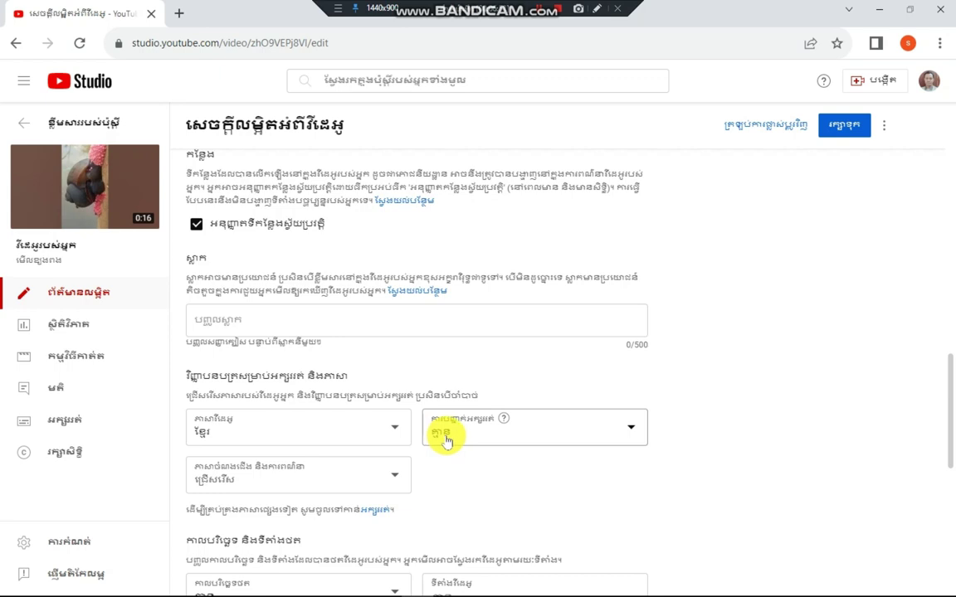
{"action": "left_click", "coordinate": [633, 428]}
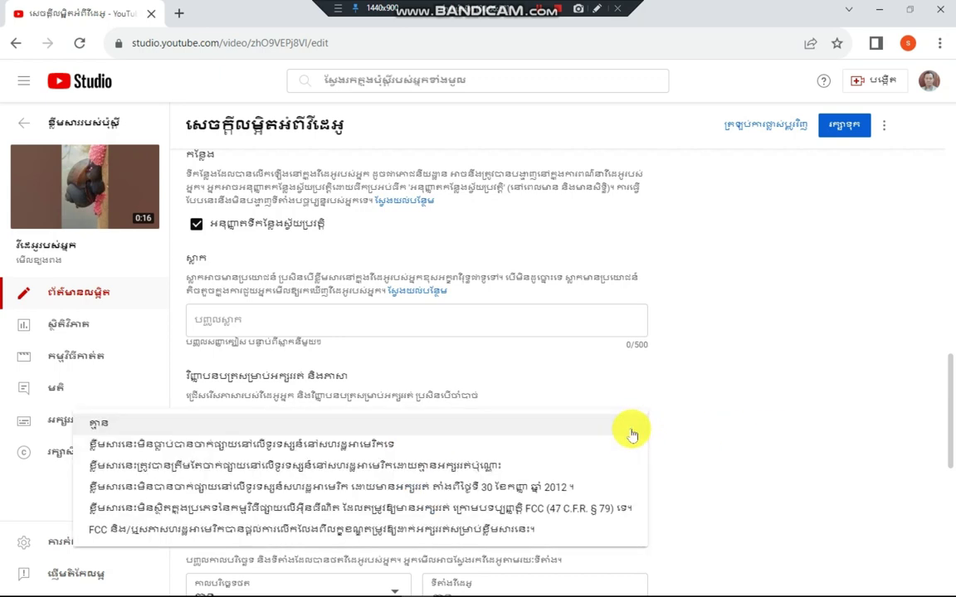
{"action": "left_click", "coordinate": [535, 529]}
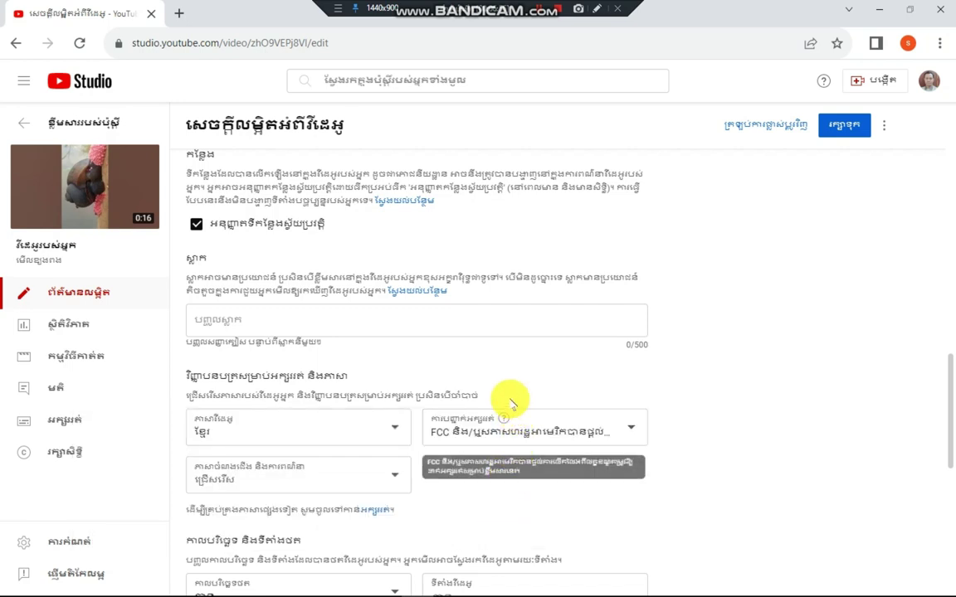
- Set the video's recording date to "26 កញ្ញា 2021" by pasting it in place of the default date
{"action": "scroll", "coordinate": [446, 398], "scroll_direction": "down", "scroll_amount": 3}
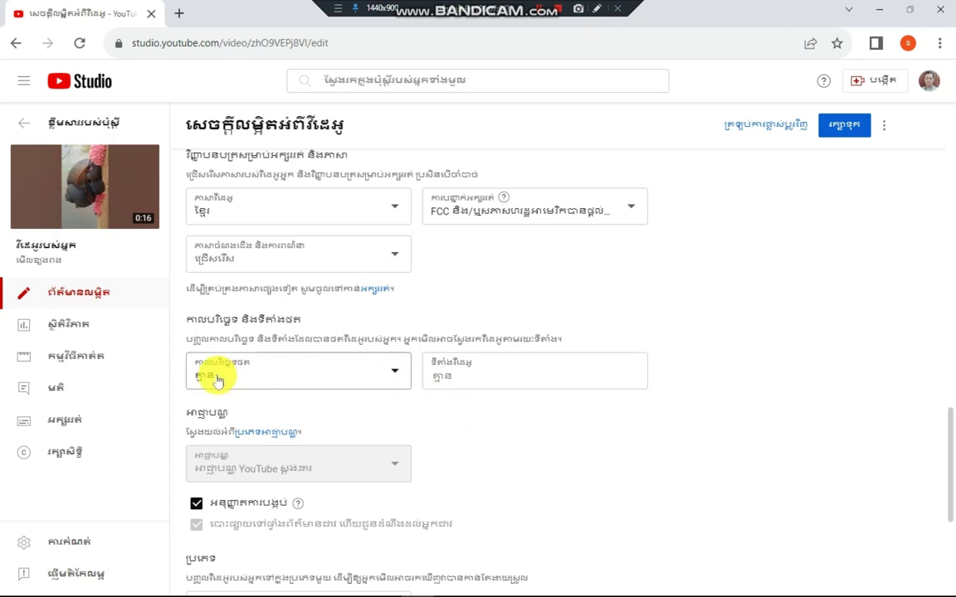
{"action": "left_click", "coordinate": [396, 375]}
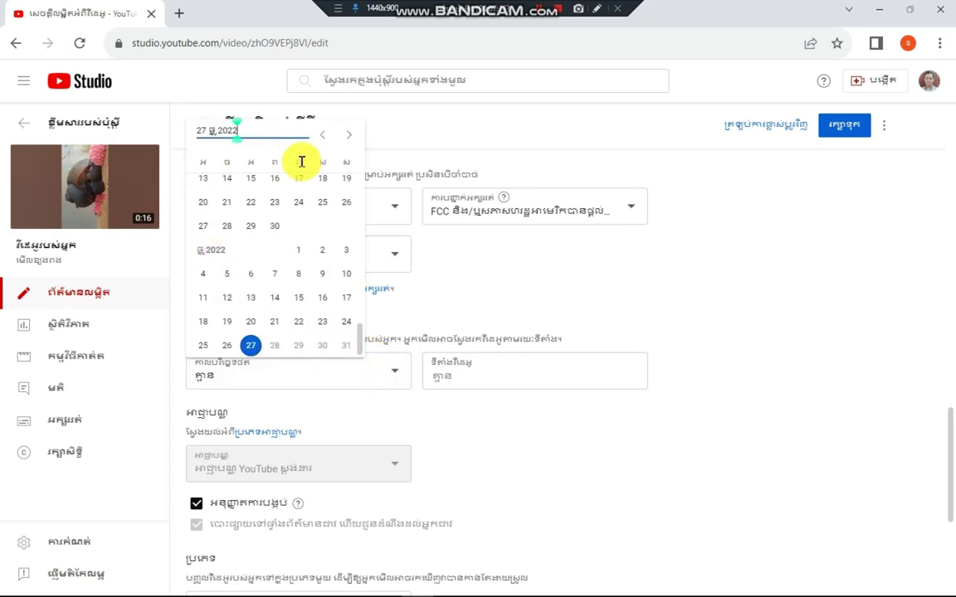
{"action": "key", "text": "BackSpace"}
{"action": "key", "text": "BackSpace"}
{"action": "key", "text": "BackSpace"}
{"action": "key", "text": "BackSpace"}
{"action": "key", "text": "BackSpace"}
{"action": "key", "text": "BackSpace"}
{"action": "key", "text": "BackSpace"}
{"action": "key", "text": "BackSpace"}
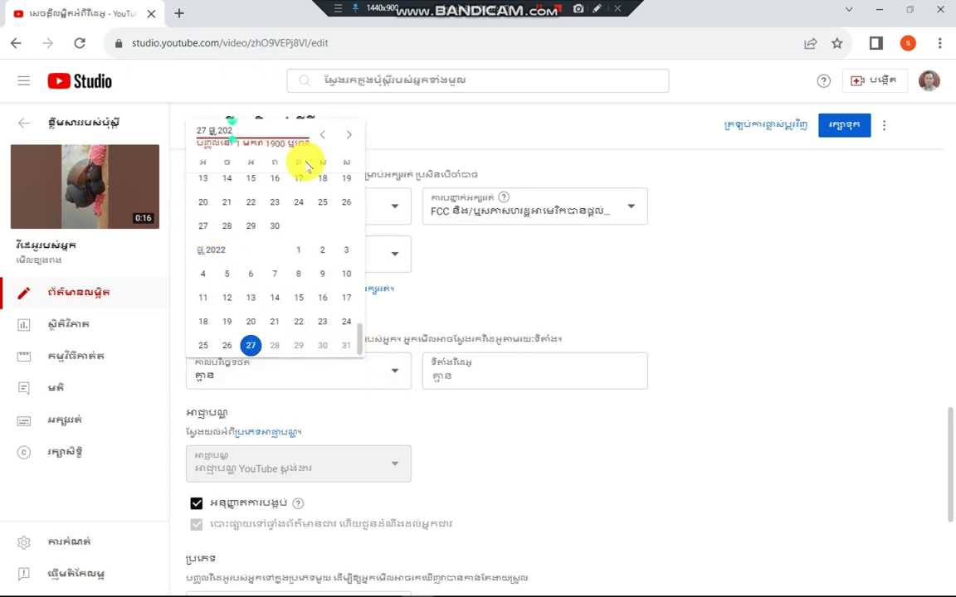
{"action": "key", "text": "BackSpace"}
{"action": "key", "text": "BackSpace"}
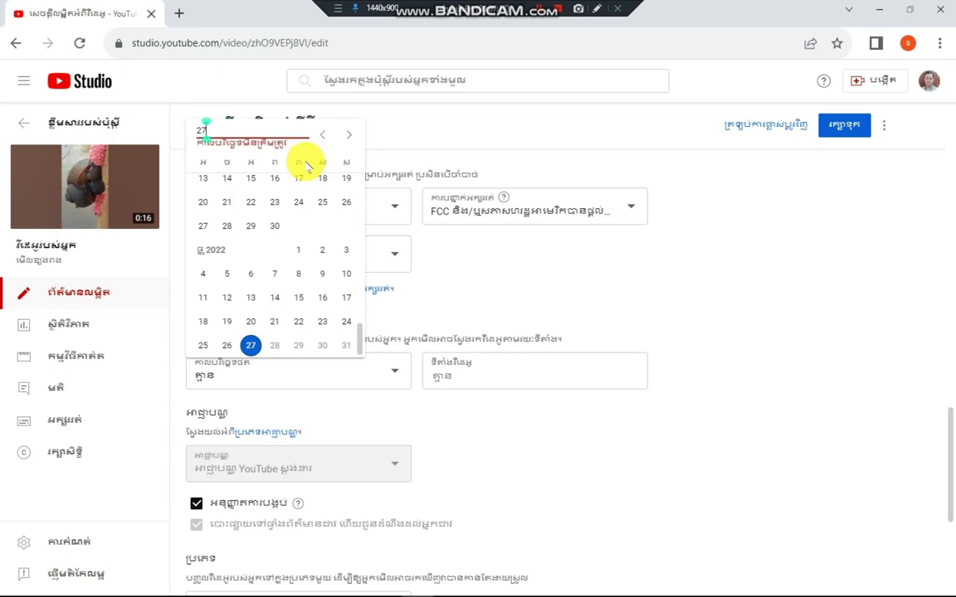
{"action": "right_click", "coordinate": [198, 130]}
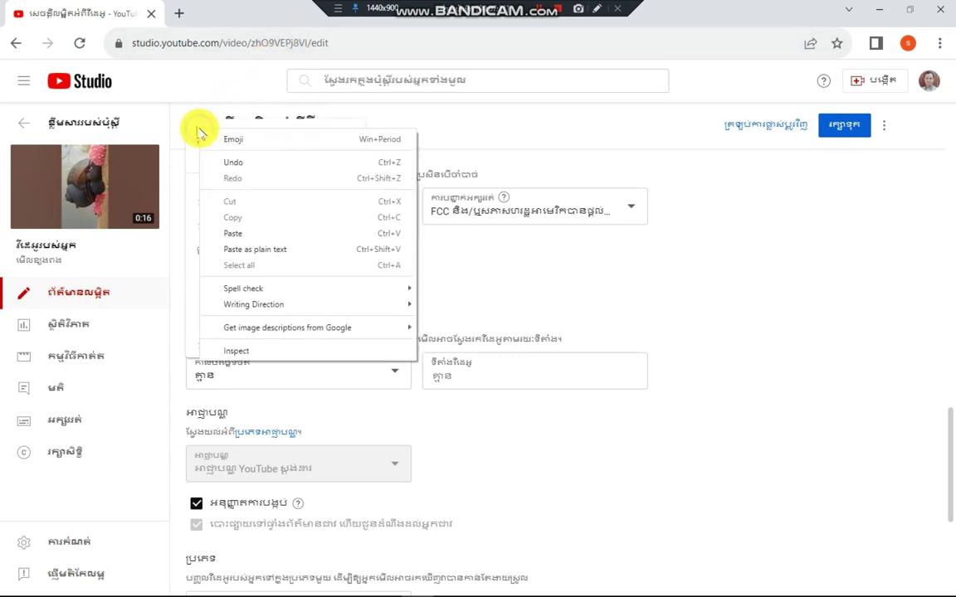
{"action": "left_click", "coordinate": [233, 233]}
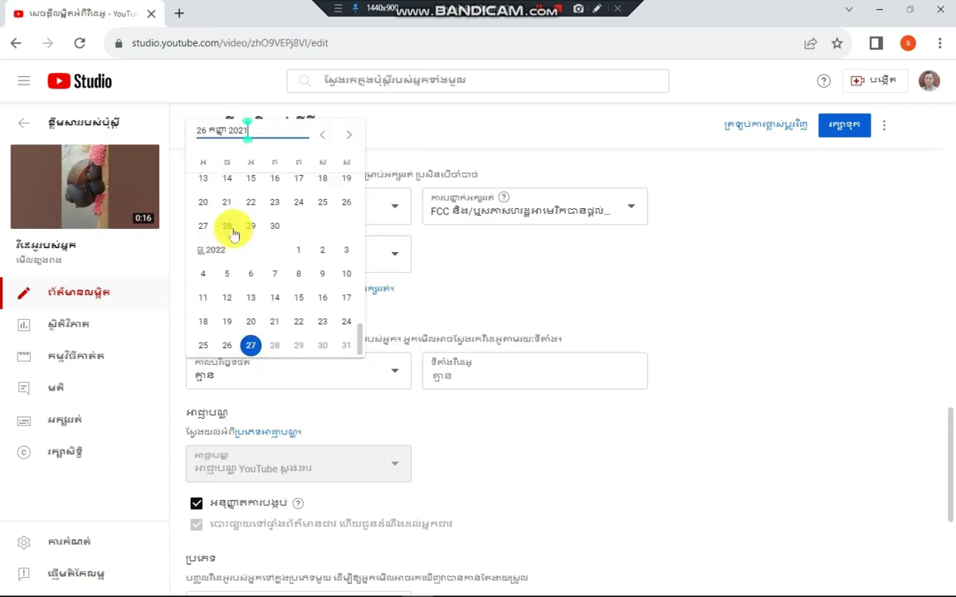
{"action": "left_click", "coordinate": [643, 141]}
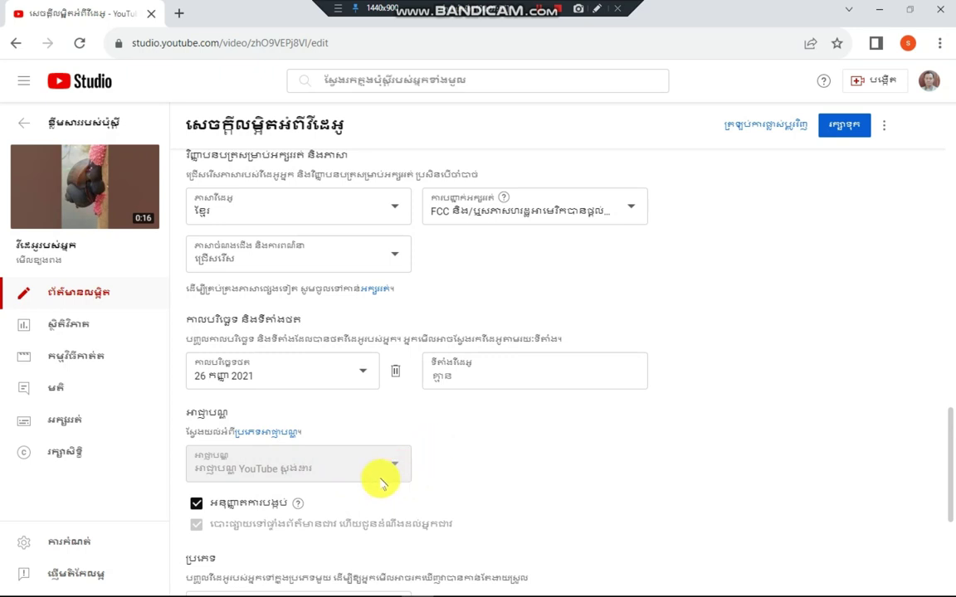
- Change the video's category to "វិធី និងរចនាប័ទ្ម"
{"action": "scroll", "coordinate": [381, 473], "scroll_direction": "down", "scroll_amount": 5}
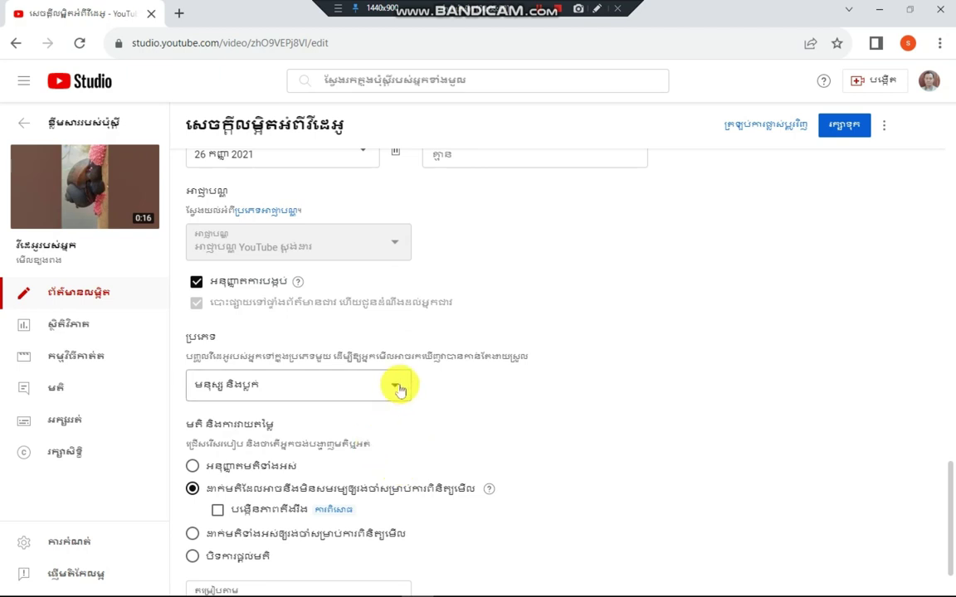
{"action": "left_click", "coordinate": [397, 384]}
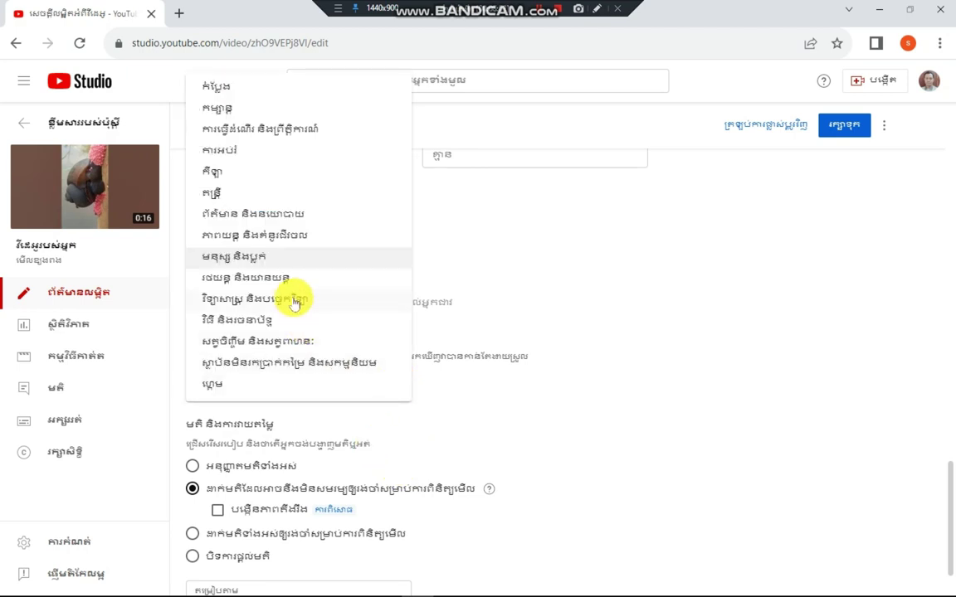
{"action": "left_click", "coordinate": [260, 323]}
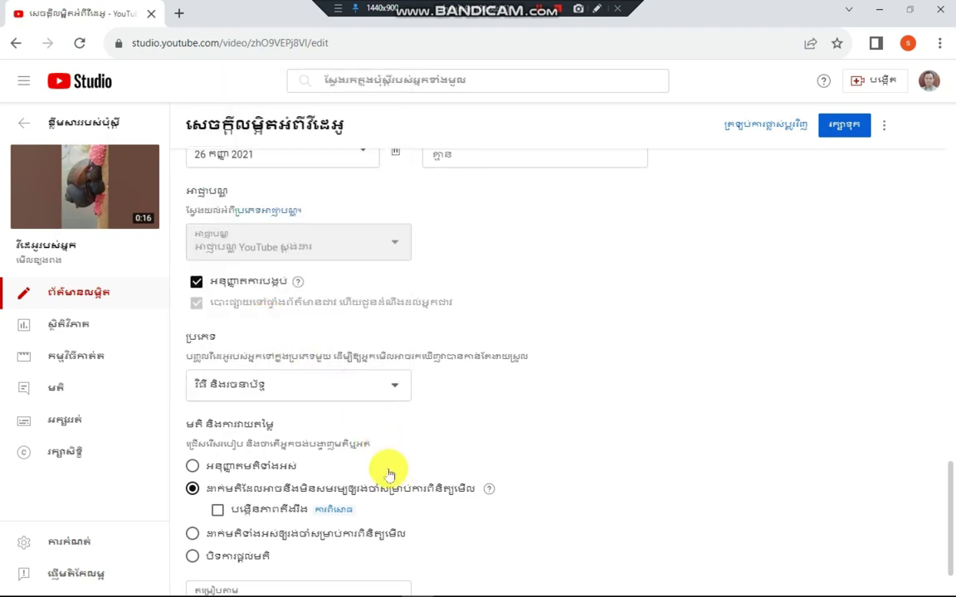
{"action": "scroll", "coordinate": [389, 471], "scroll_direction": "down", "scroll_amount": 1}
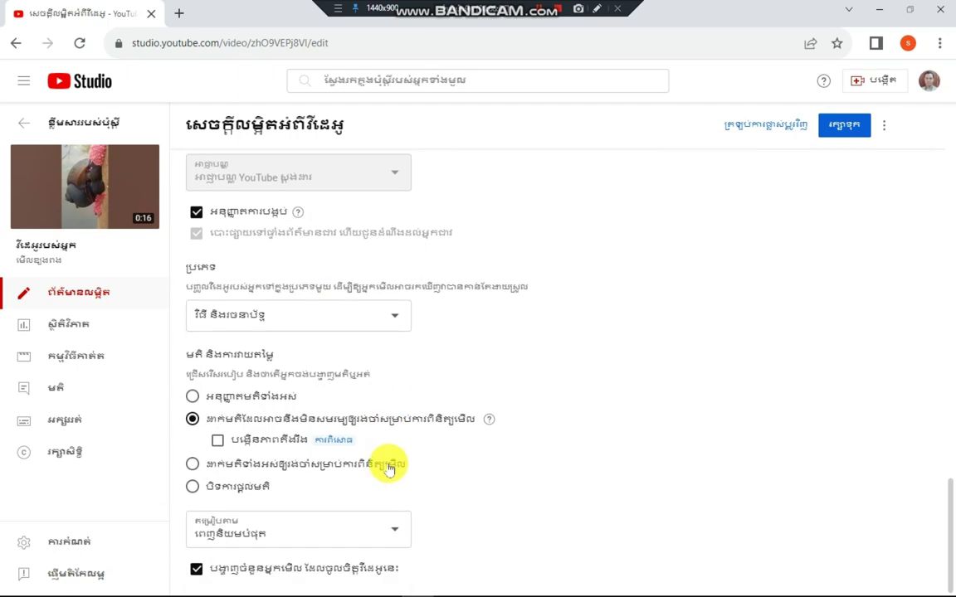
- Copy the video title "មើលខ្យងពង", paste it as a tag and save the changes
{"action": "scroll", "coordinate": [389, 464], "scroll_direction": "up", "scroll_amount": 10}
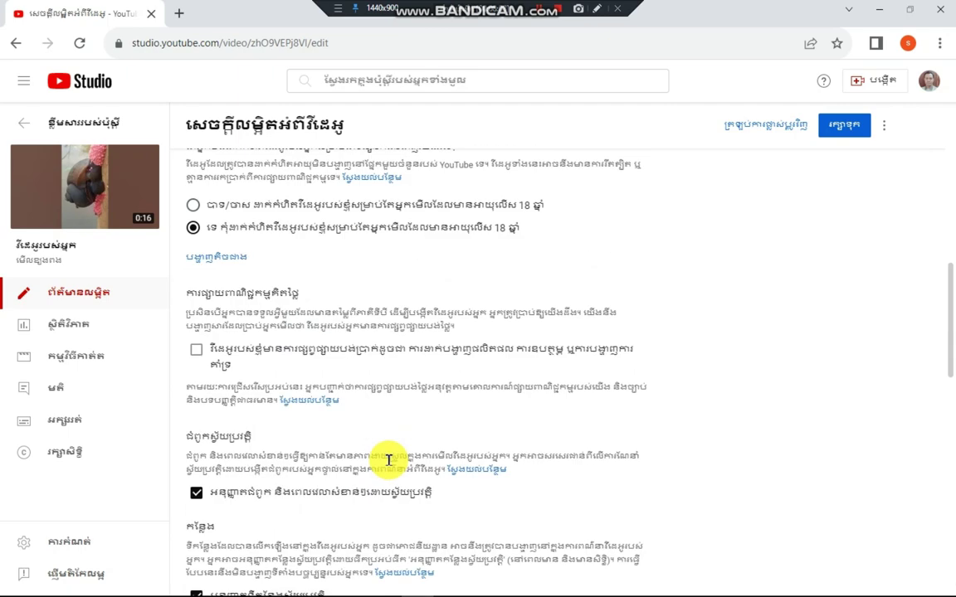
{"action": "scroll", "coordinate": [389, 460], "scroll_direction": "up", "scroll_amount": 5}
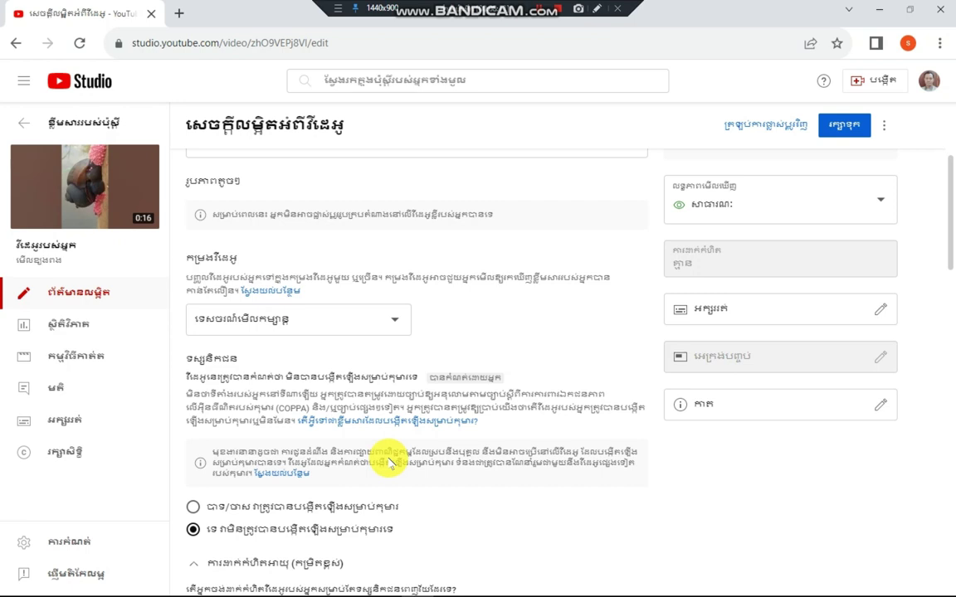
{"action": "scroll", "coordinate": [389, 462], "scroll_direction": "up", "scroll_amount": 3}
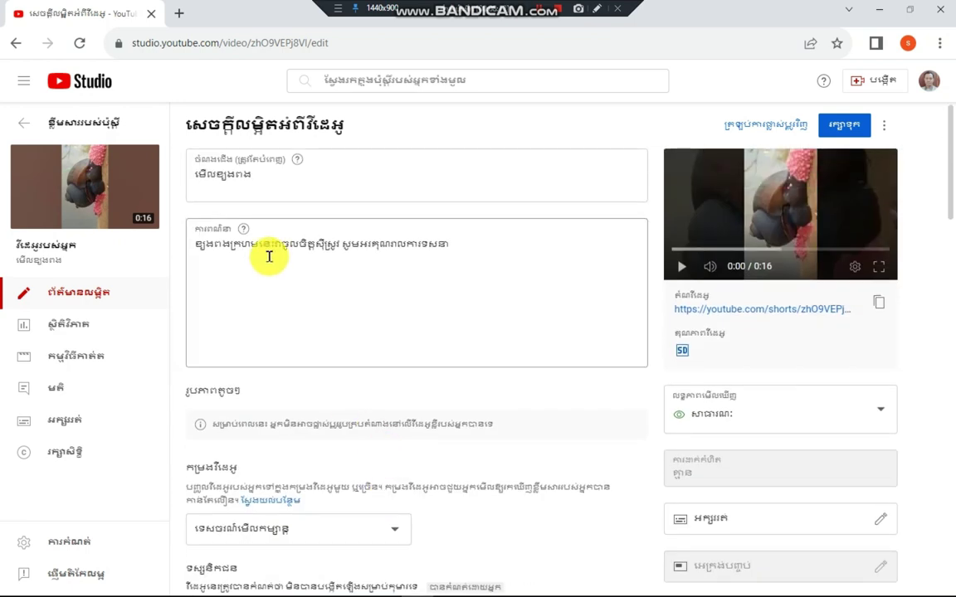
{"action": "left_click_drag", "start_coordinate": [252, 177], "coordinate": [189, 184]}
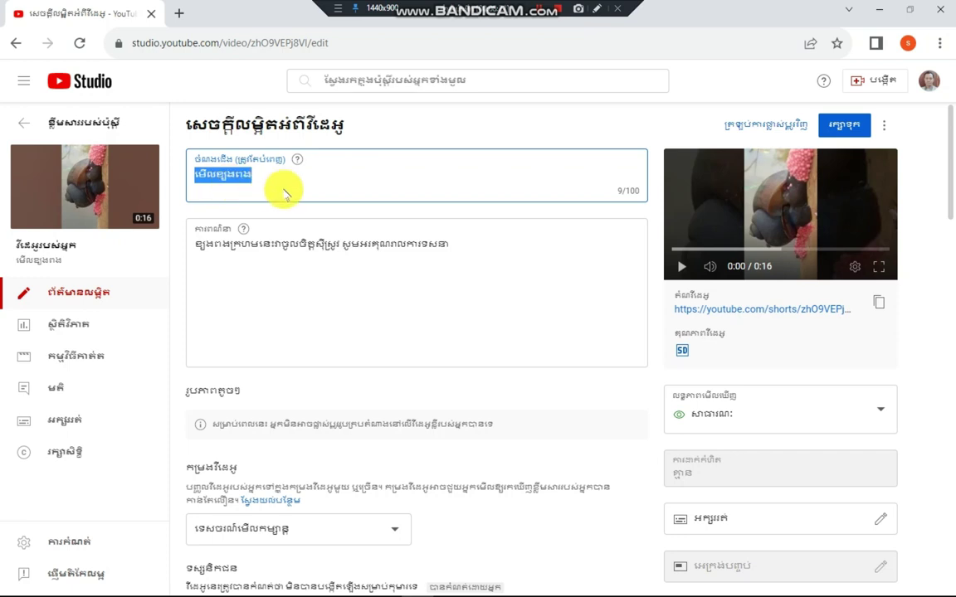
{"action": "right_click", "coordinate": [232, 175]}
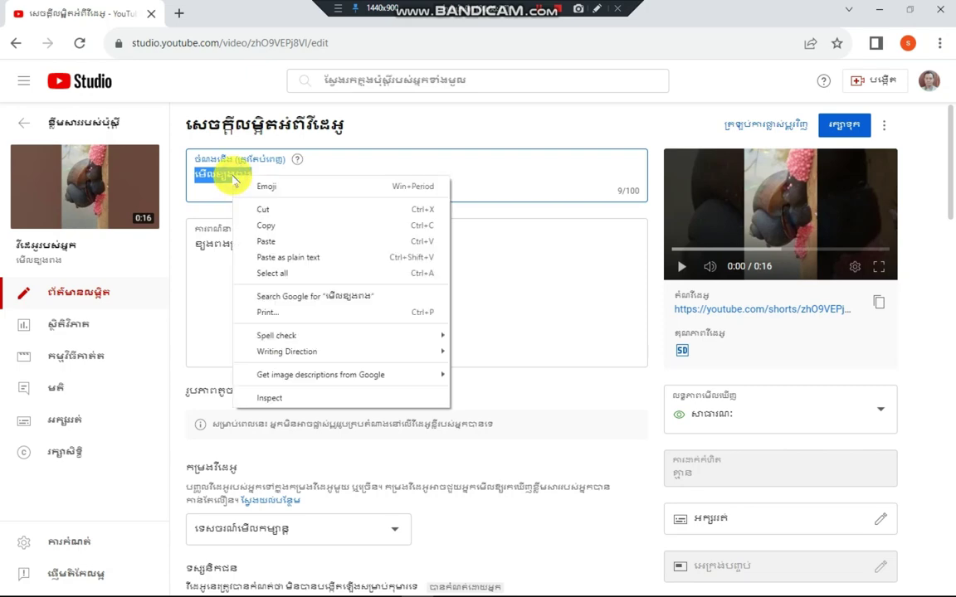
{"action": "left_click", "coordinate": [260, 224]}
{"action": "scroll", "coordinate": [315, 365], "scroll_direction": "down", "scroll_amount": 5}
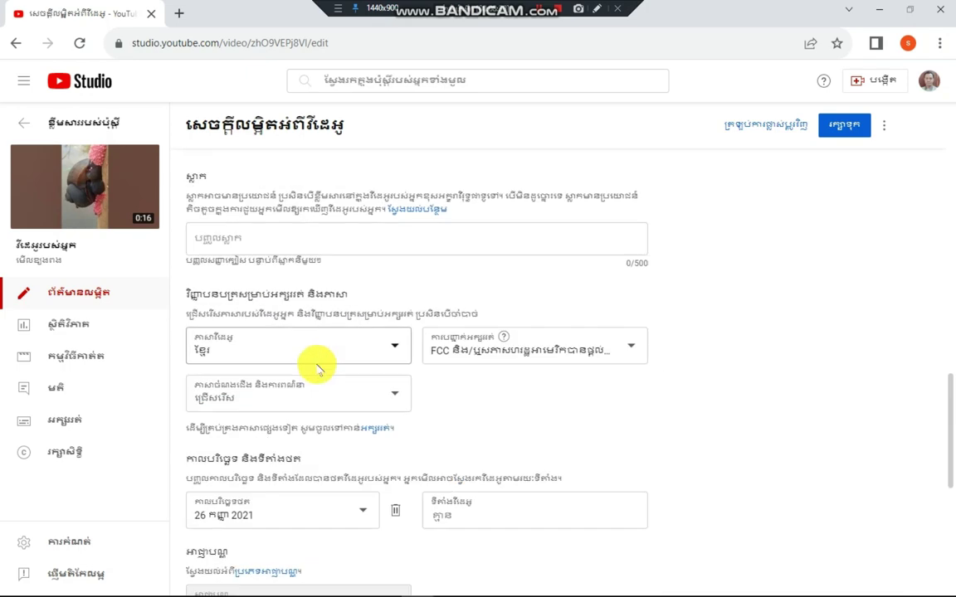
{"action": "left_click", "coordinate": [218, 238]}
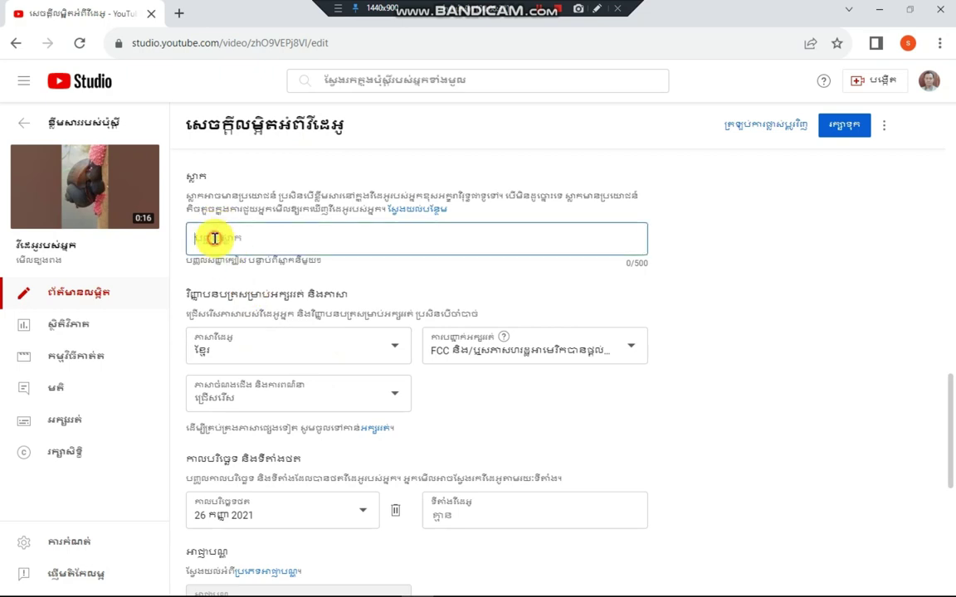
{"action": "right_click", "coordinate": [216, 238]}
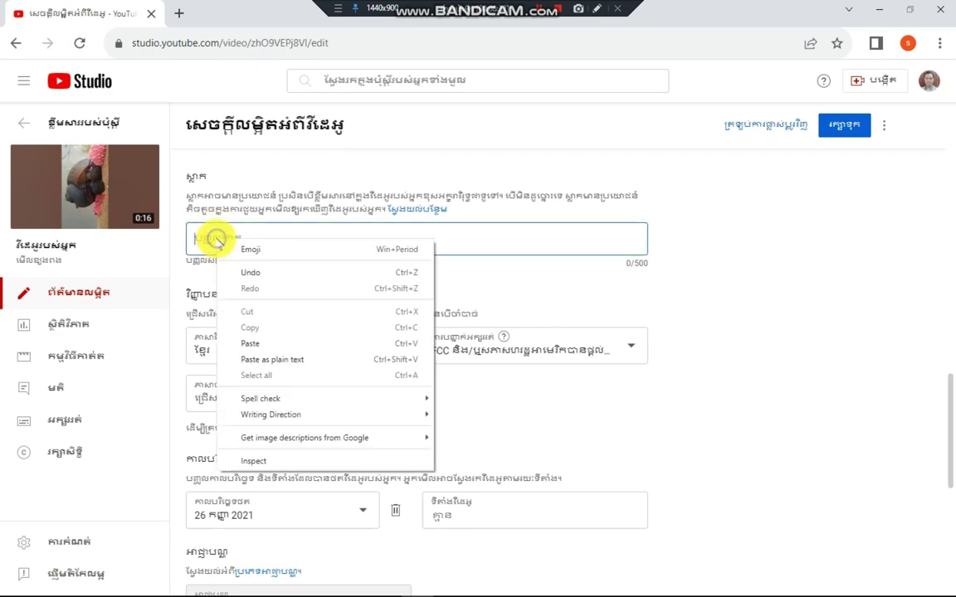
{"action": "left_click", "coordinate": [251, 344]}
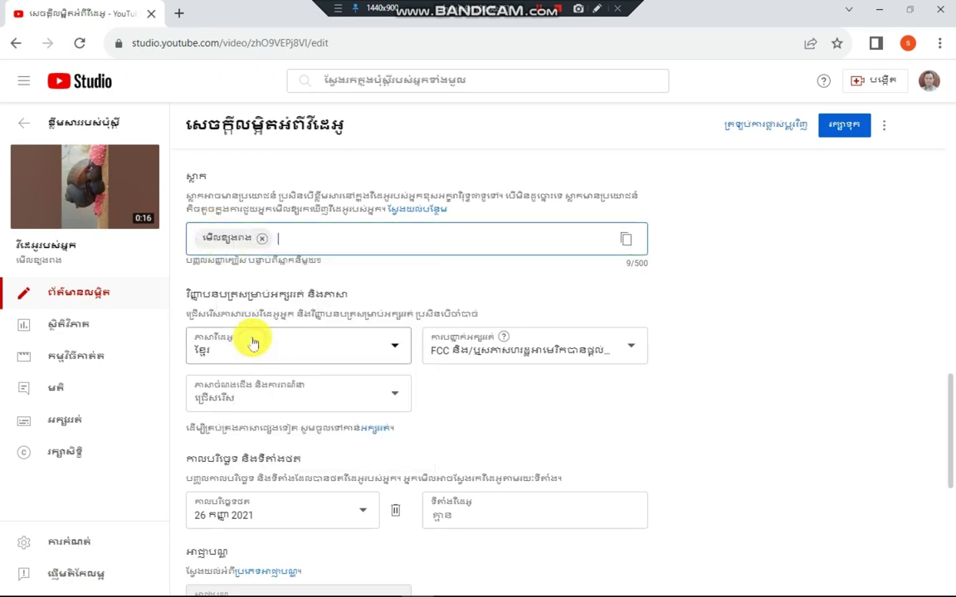
{"action": "left_click", "coordinate": [844, 126]}
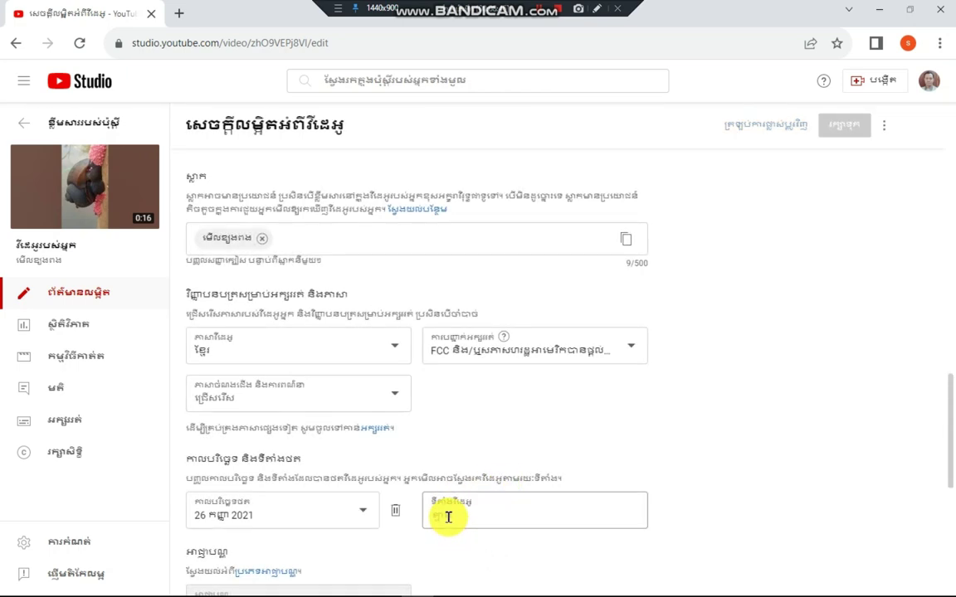
- Search for "ស្រុកមង្គលបូរី" as the video location, choose the suggestion "មង្គលបូរី" and save the changes
{"action": "left_click", "coordinate": [448, 516]}
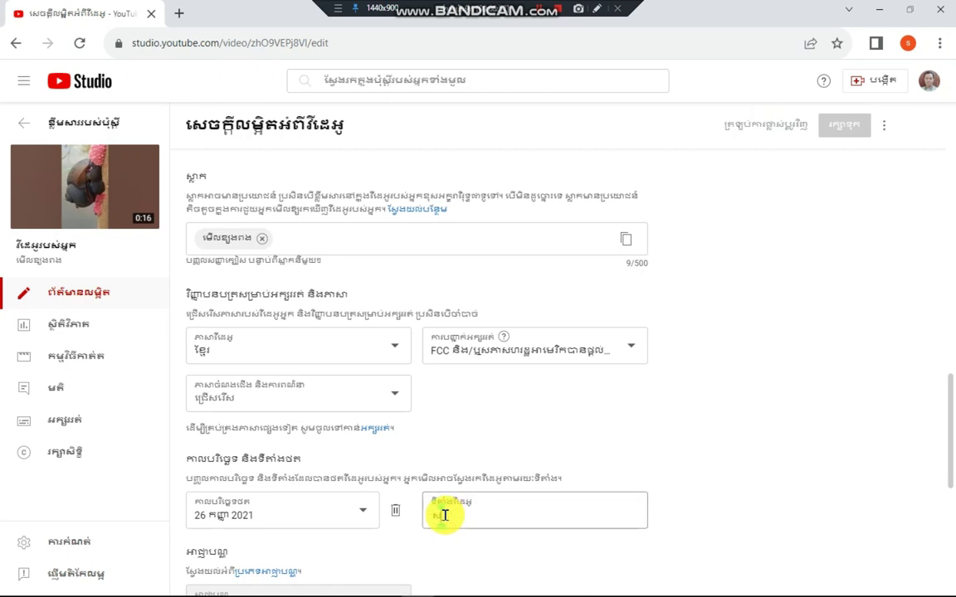
{"action": "type", "text": "ស"}
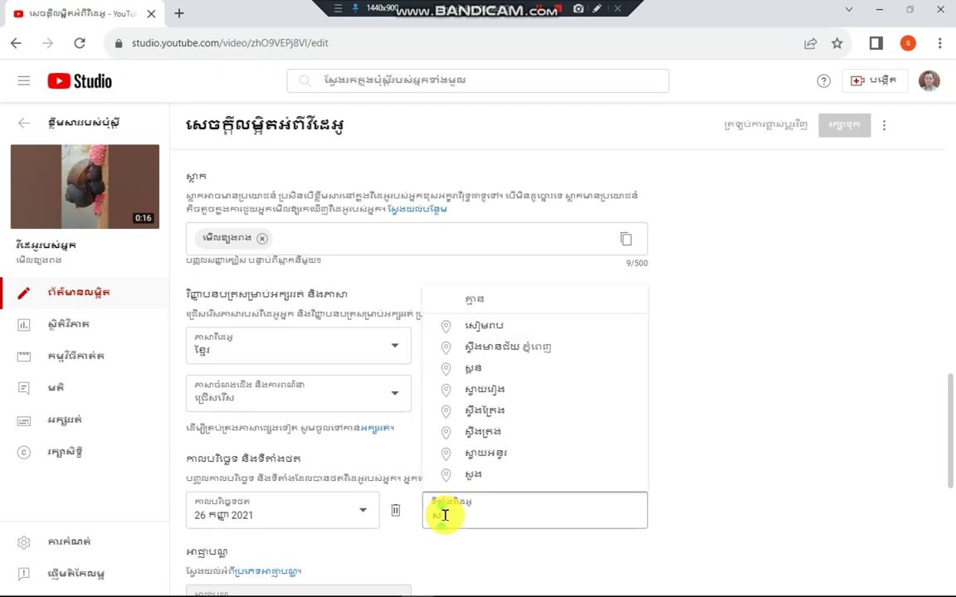
{"action": "type", "text": "្រ"}
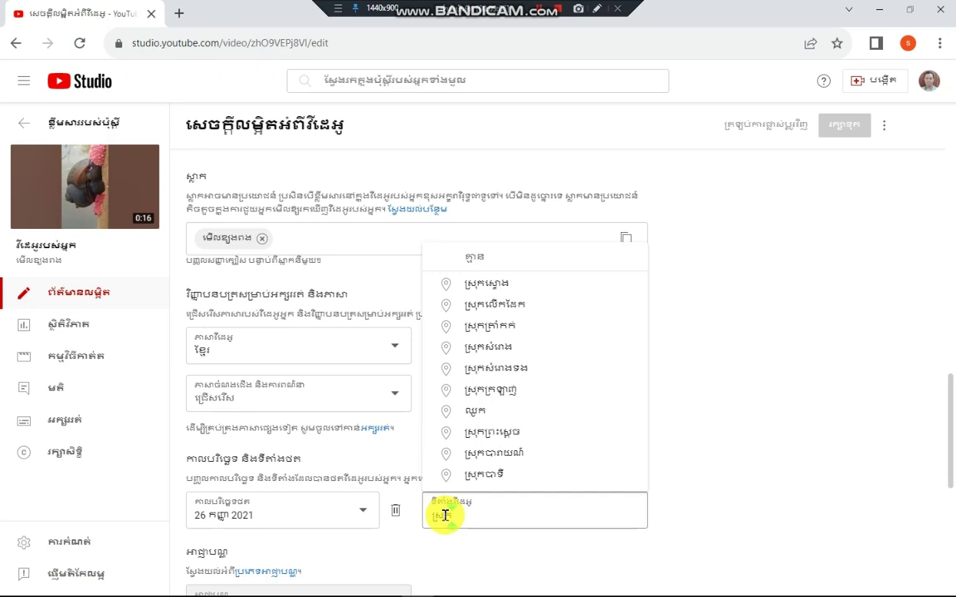
{"action": "type", "text": "ុកសង"}
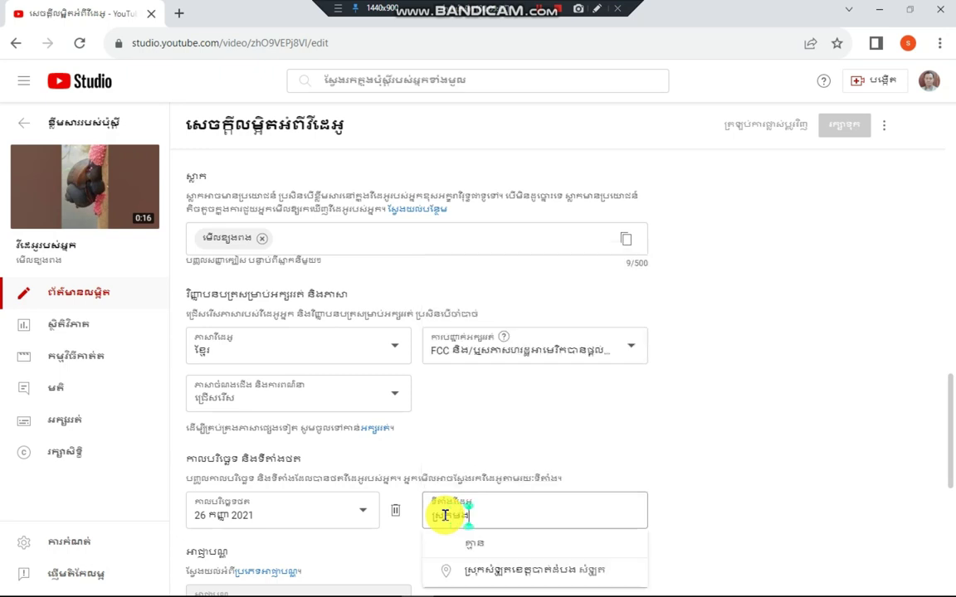
{"action": "type", "text": "្"}
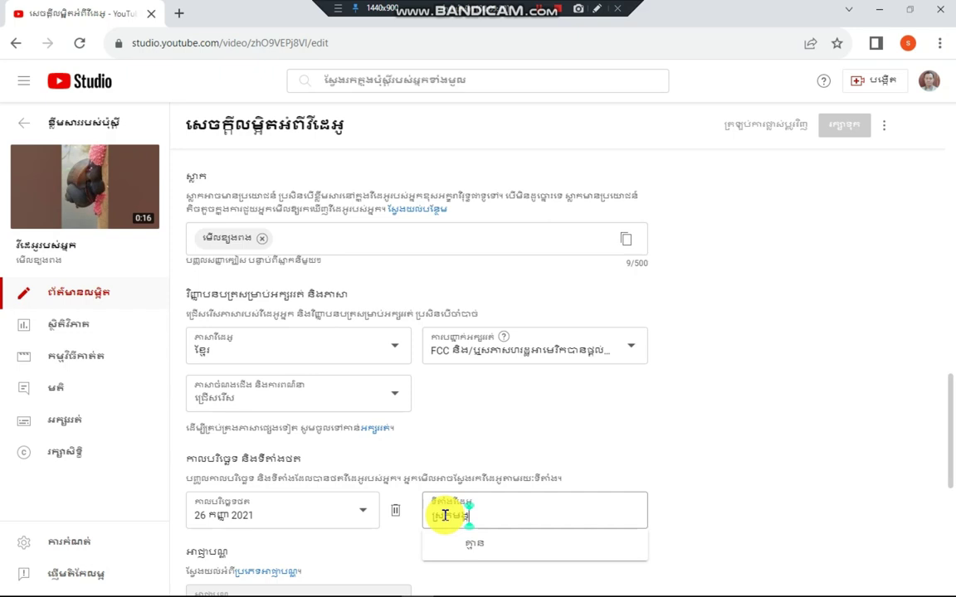
{"action": "type", "text": "ក"}
{"action": "type", "text": "ប"}
{"action": "type", "text": "្"}
{"action": "type", "text": "រ"}
{"action": "type", "text": "ី"}
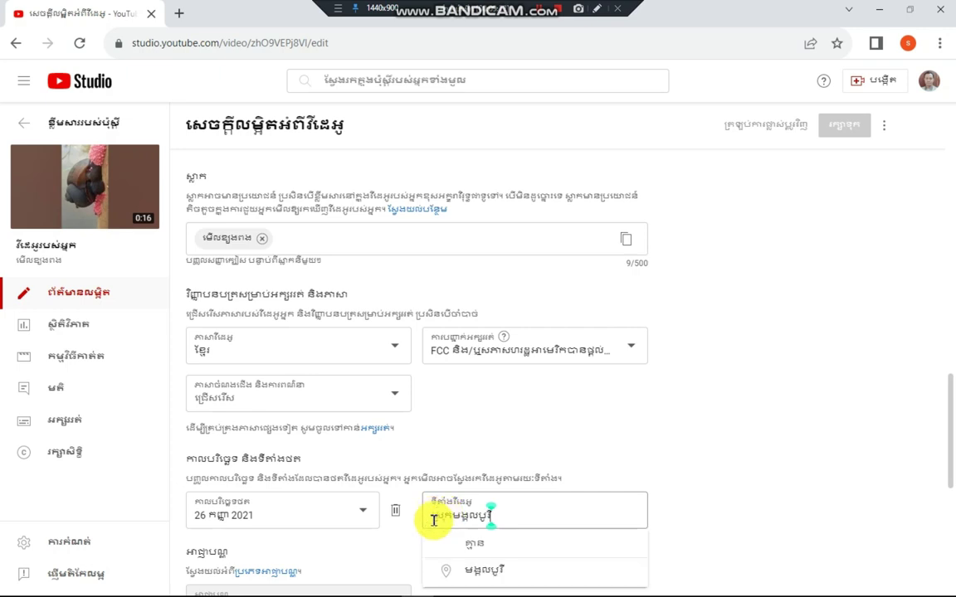
{"action": "left_click", "coordinate": [484, 571]}
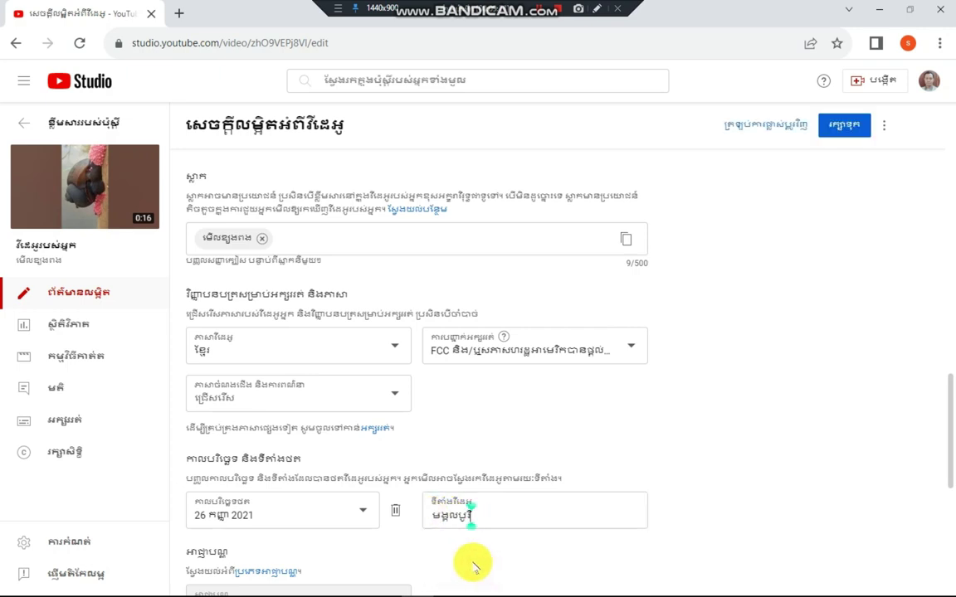
{"action": "left_click", "coordinate": [834, 128]}
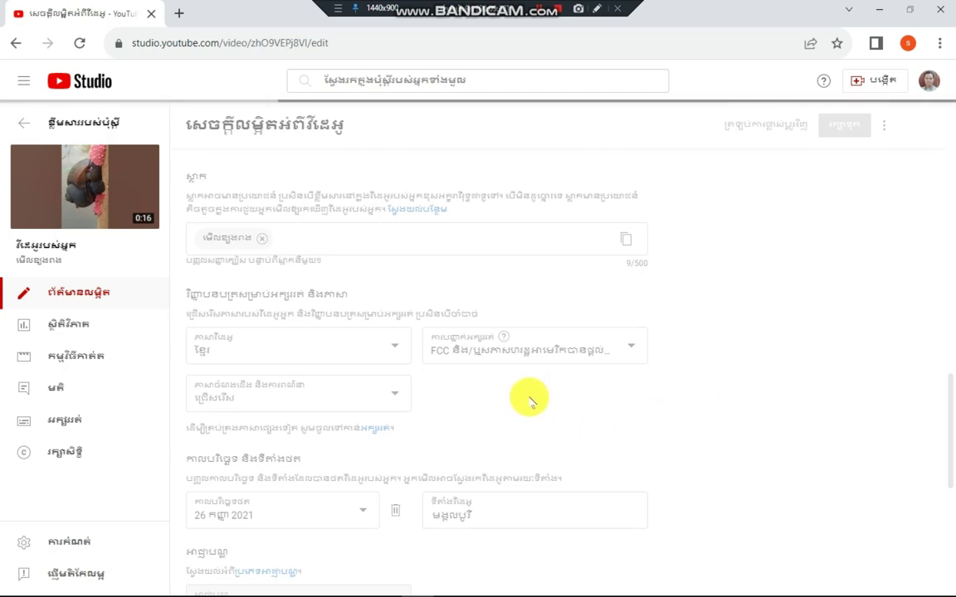
{"action": "scroll", "coordinate": [528, 406], "scroll_direction": "down", "scroll_amount": 3}
{"action": "scroll", "coordinate": [531, 402], "scroll_direction": "down", "scroll_amount": 3}
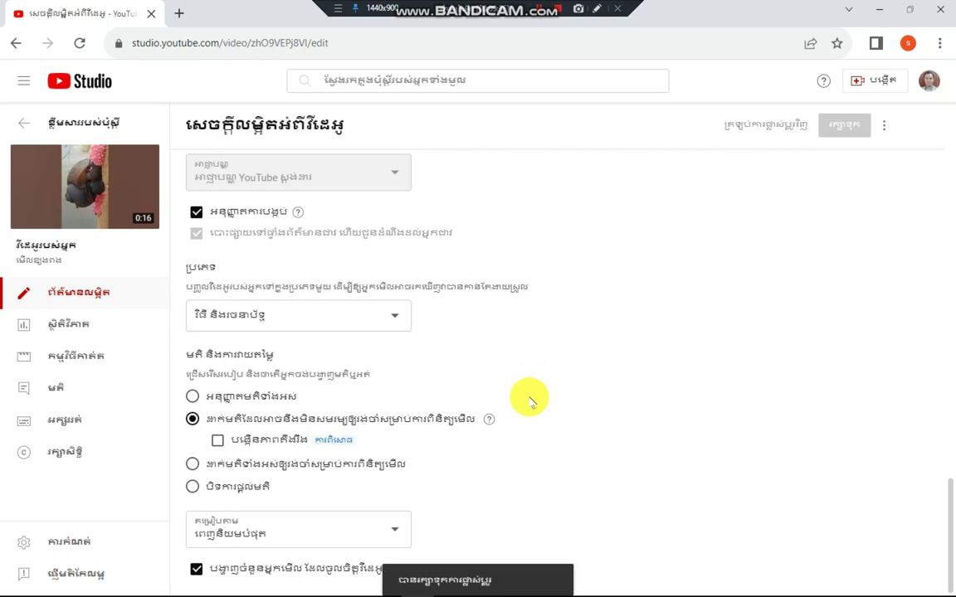
{"action": "scroll", "coordinate": [531, 402], "scroll_direction": "up", "scroll_amount": 5}
{"action": "scroll", "coordinate": [531, 402], "scroll_direction": "up", "scroll_amount": 5}
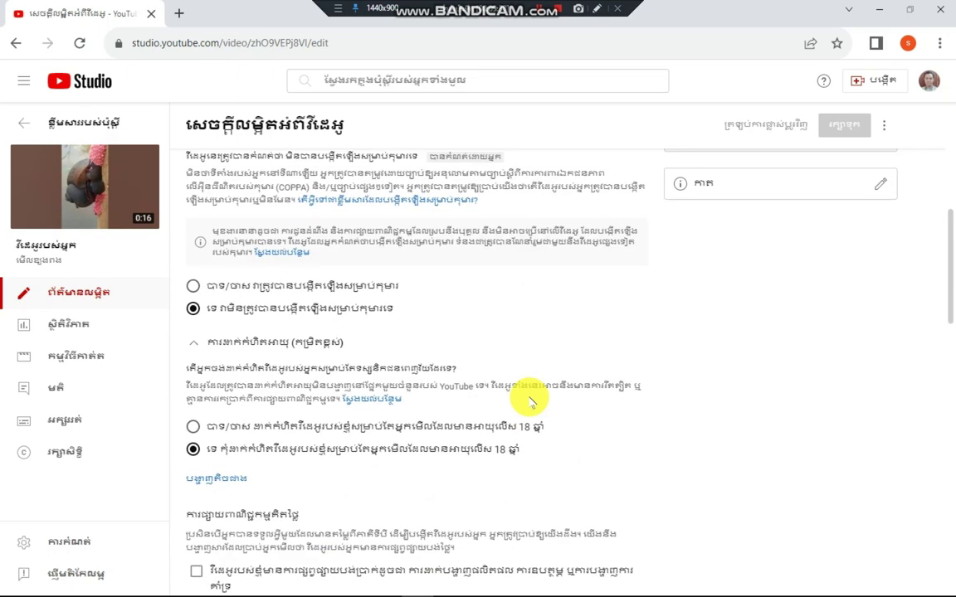